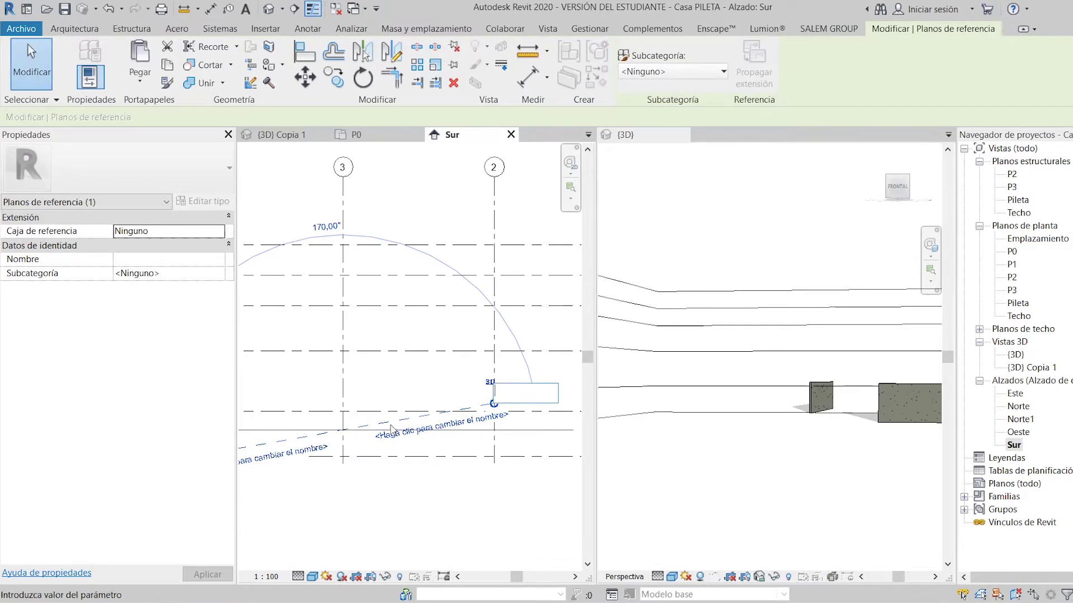
Step: Open floor plan P0 and set the work plane to Nivel : P0
scroll(397, 391, down, 2)
key(Escape)
key(Escape)
scroll(399, 367, up, 1)
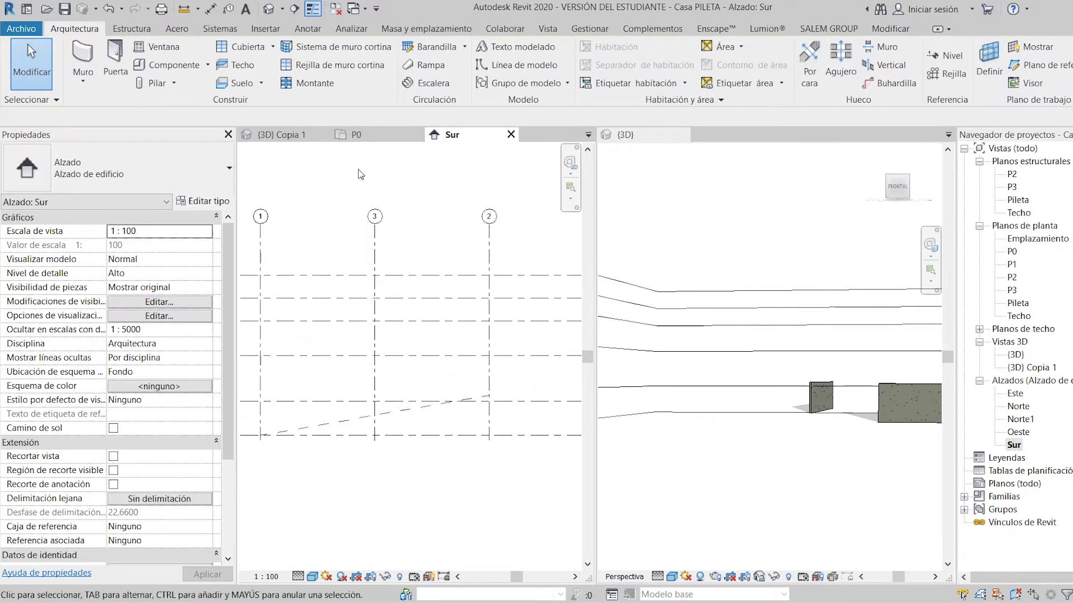
click(361, 139)
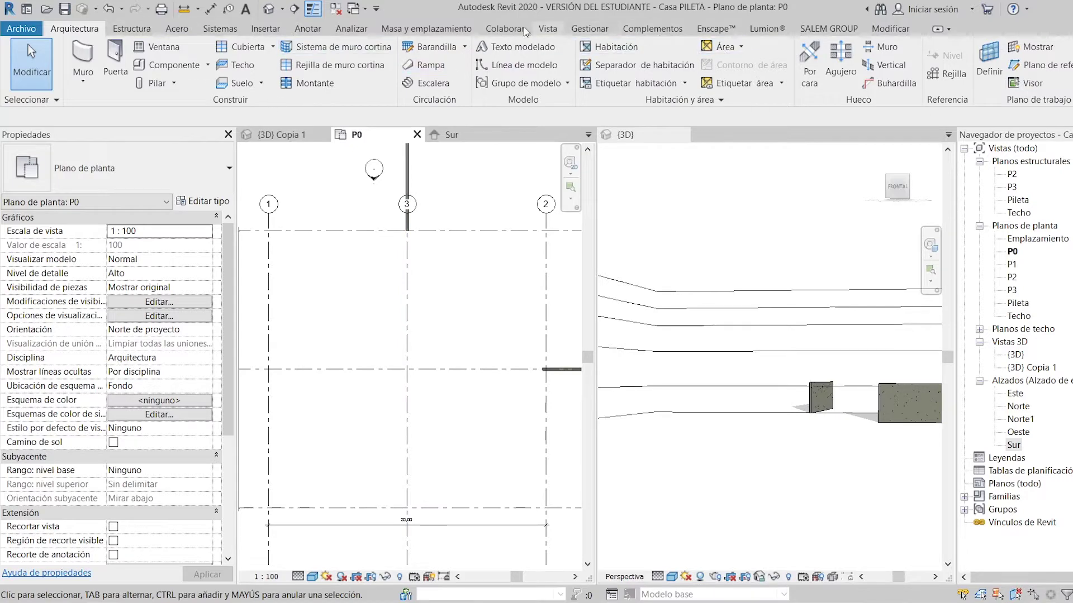
click(520, 66)
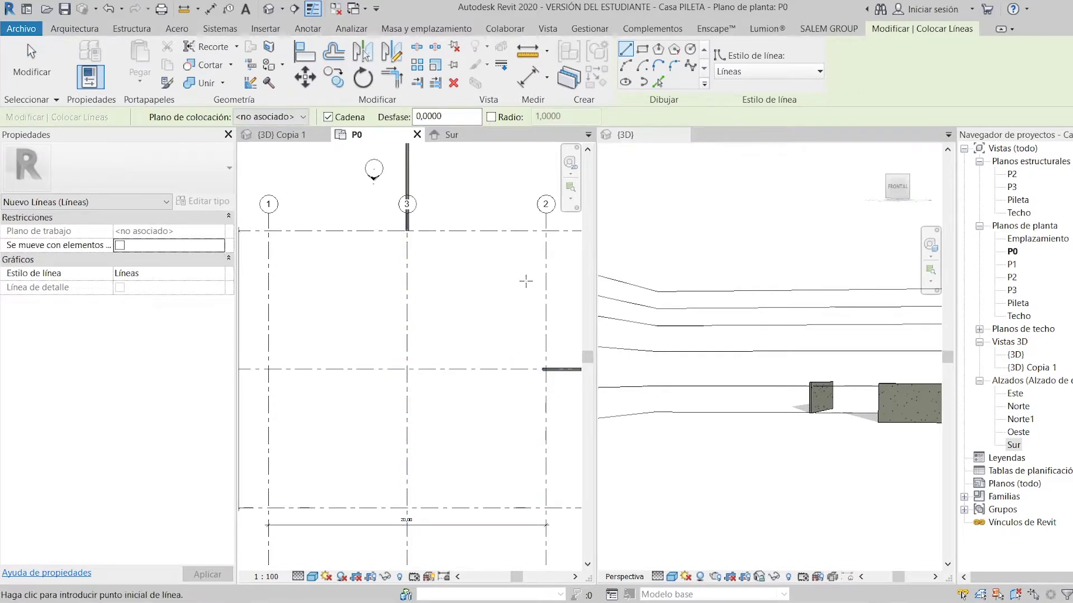
key(Escape)
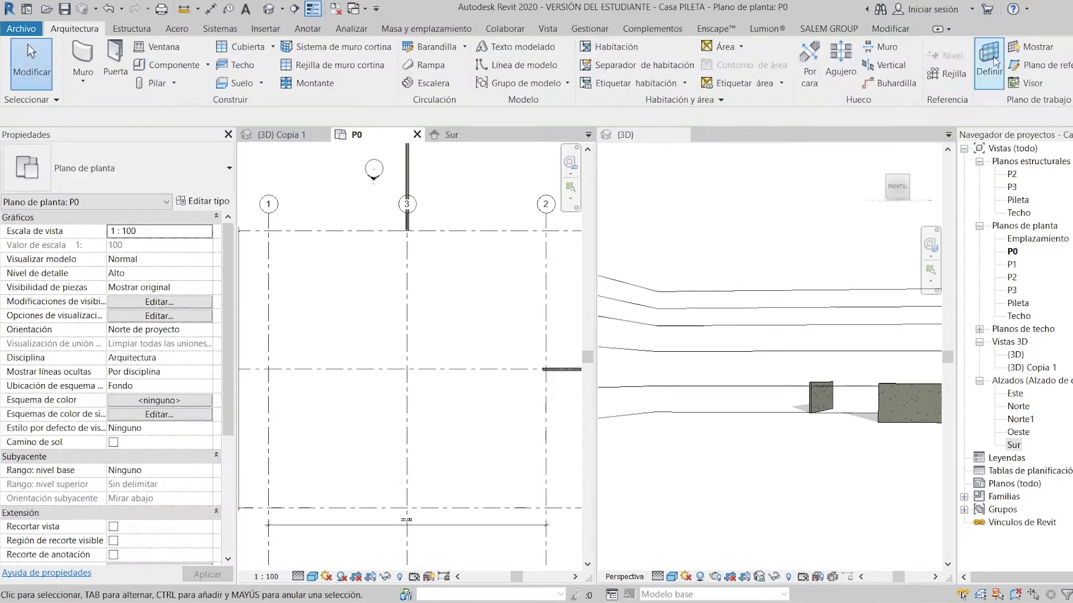
click(385, 373)
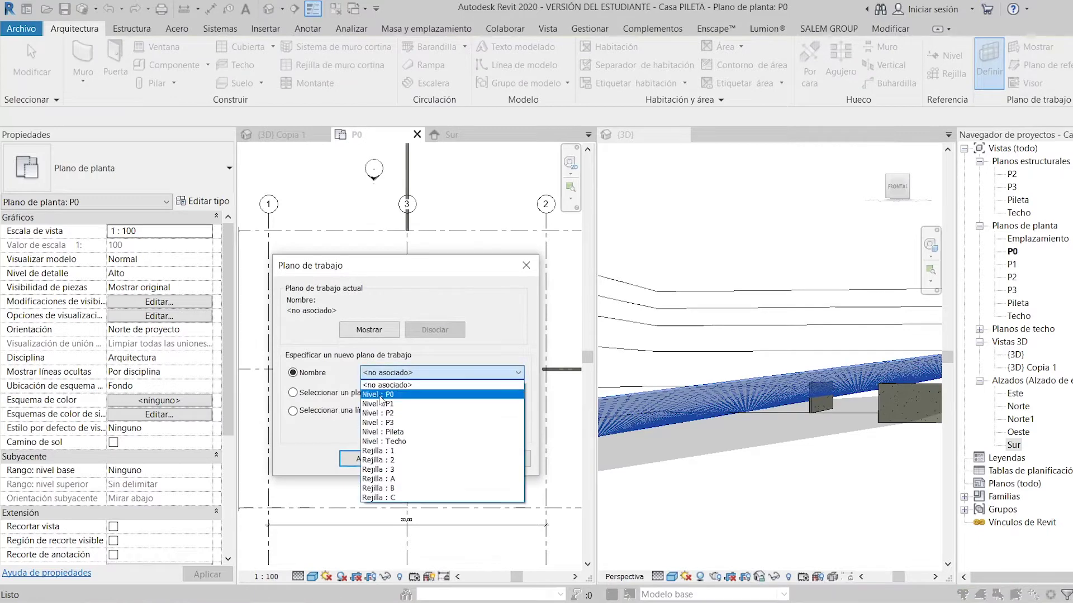
click(379, 394)
click(368, 458)
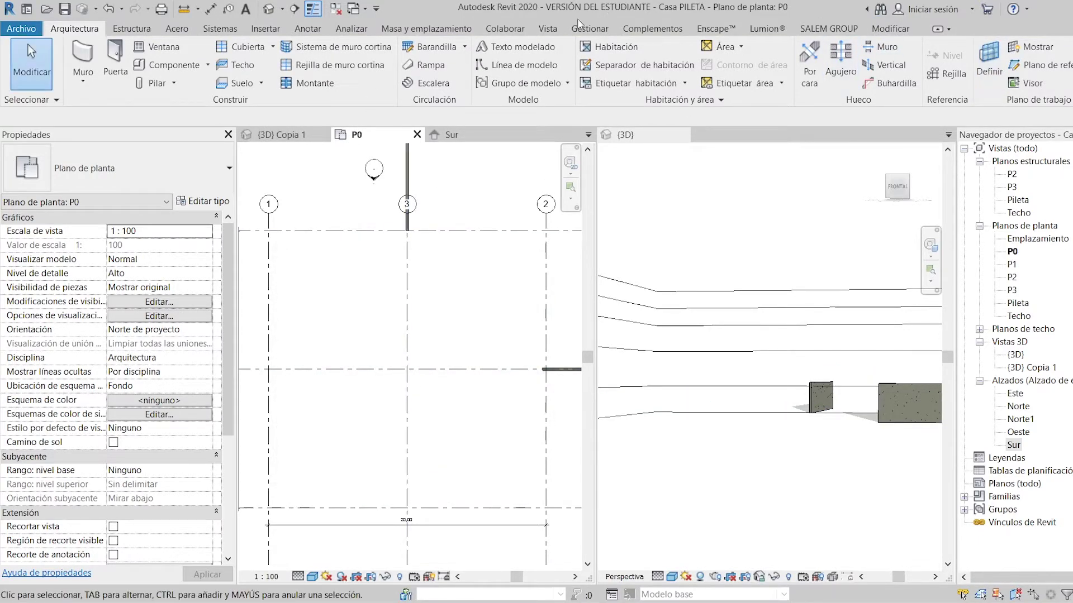
Step: Draw a model-line circle of radius 10 centred on grid 3 and the middle horizontal grid, reaching grid 1
click(515, 66)
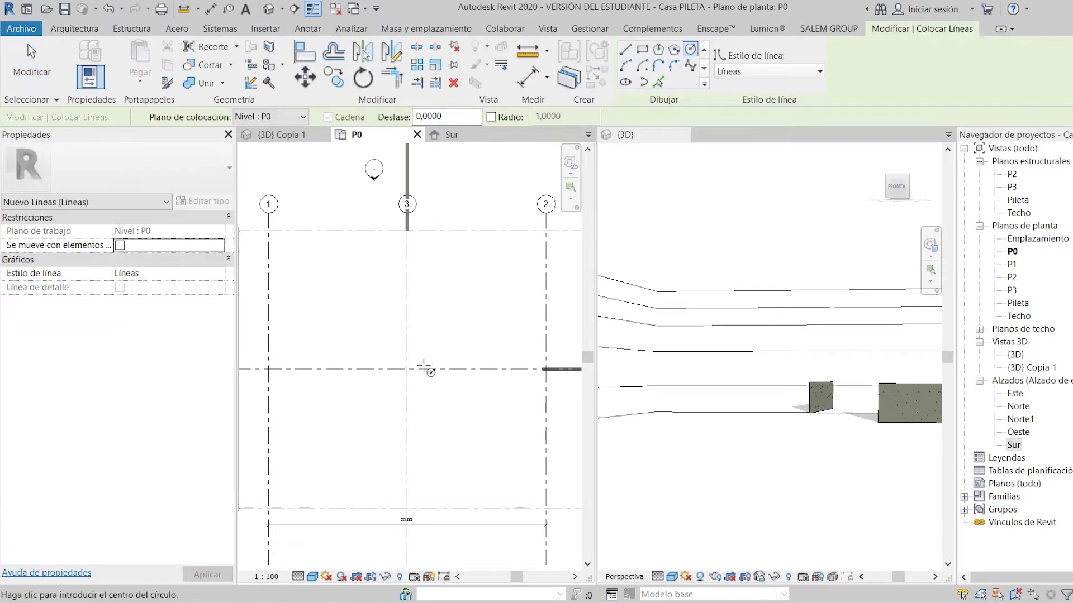
click(406, 370)
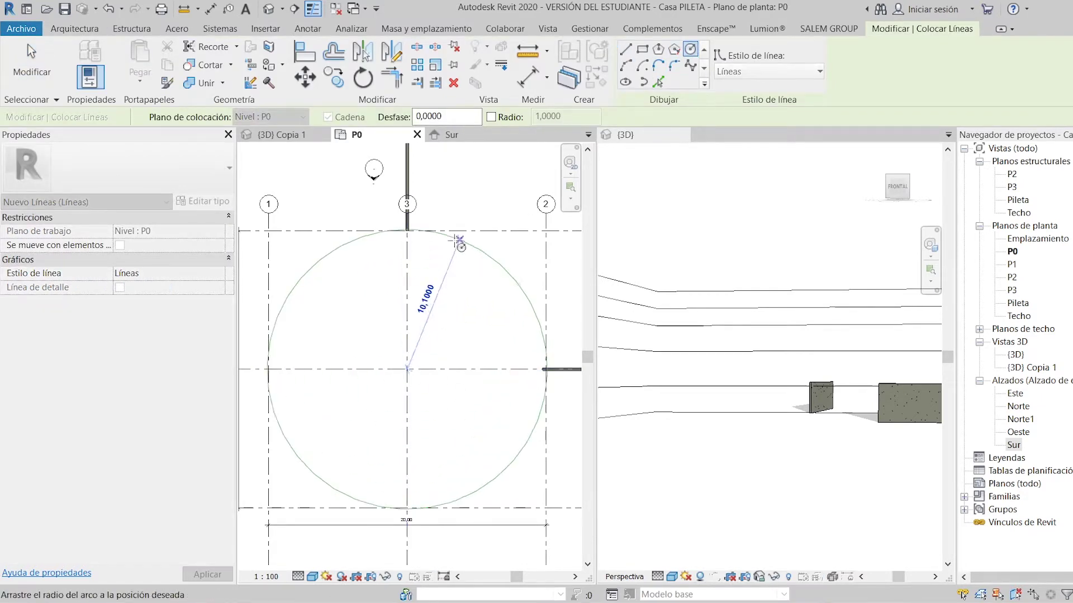
click(269, 369)
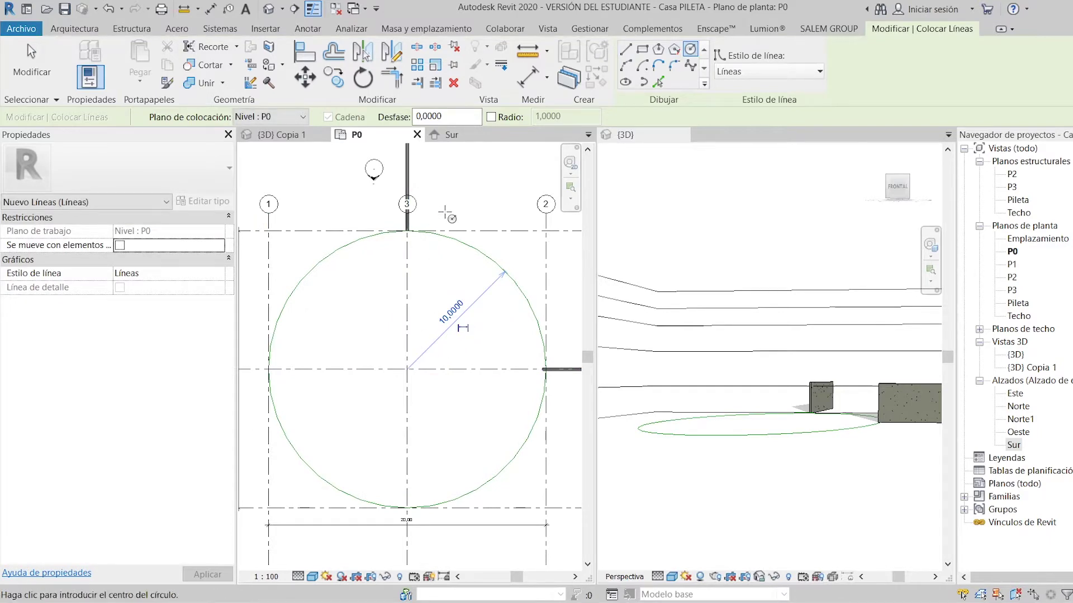
key(Escape)
key(Escape)
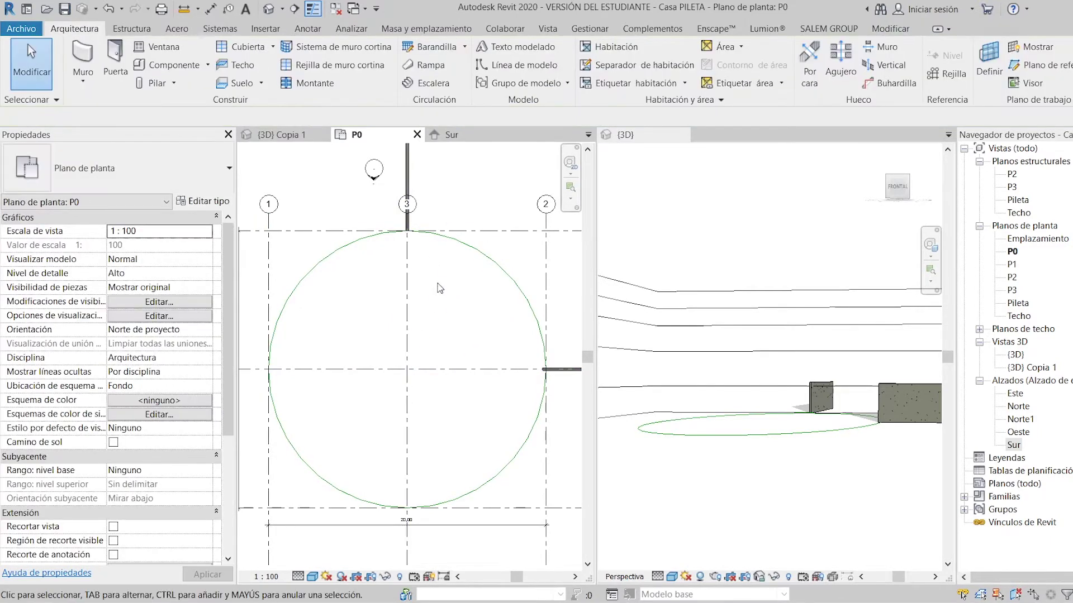
Step: Set the work plane by picking the sloped reference plane in the Sur elevation, with floor plan P0 as the sketch view
click(984, 62)
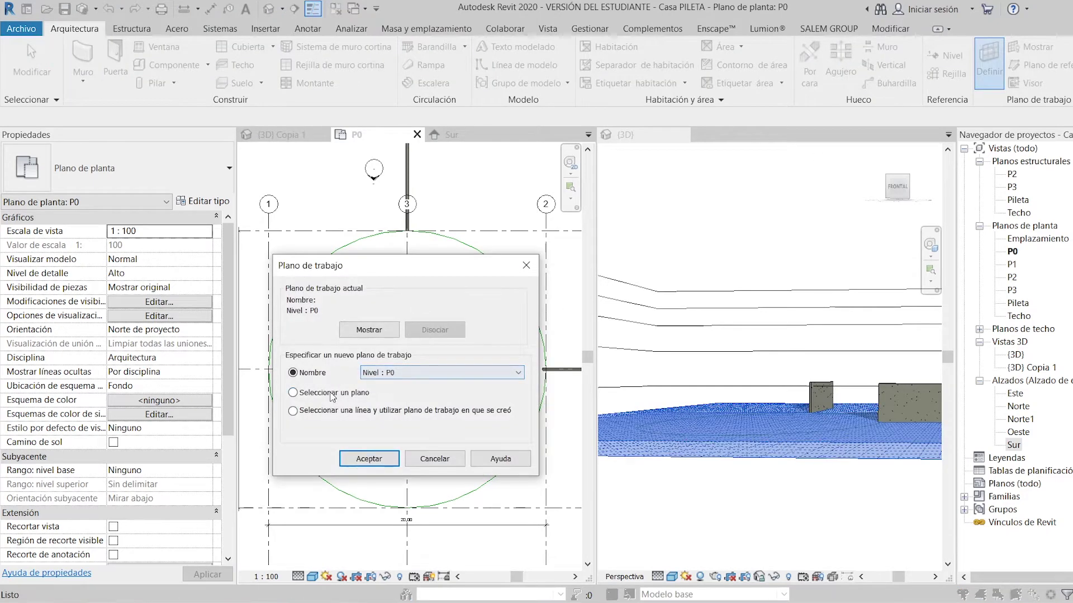
click(368, 459)
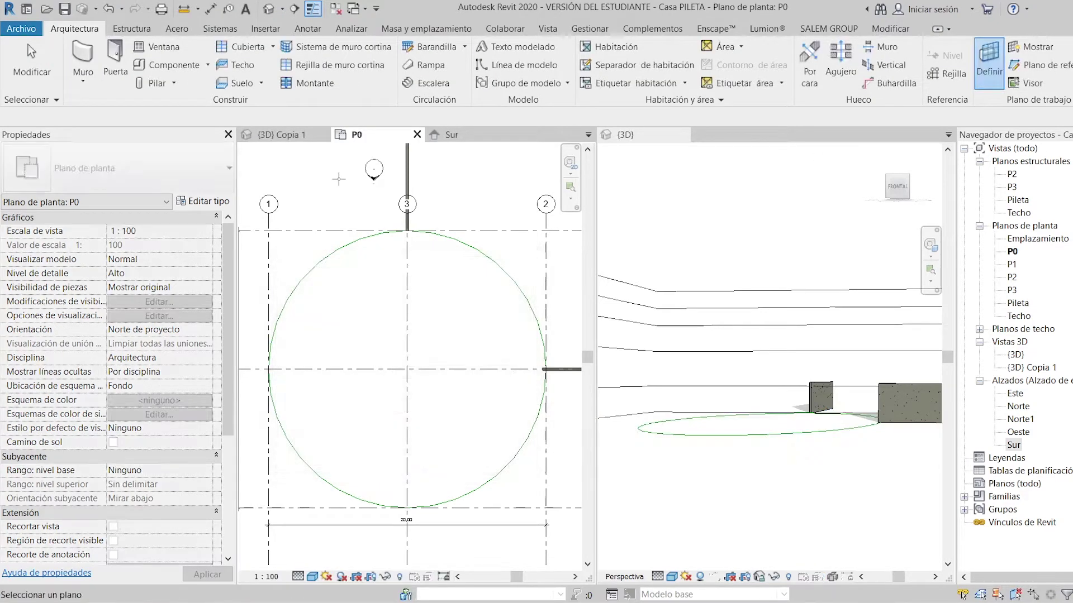
click(450, 134)
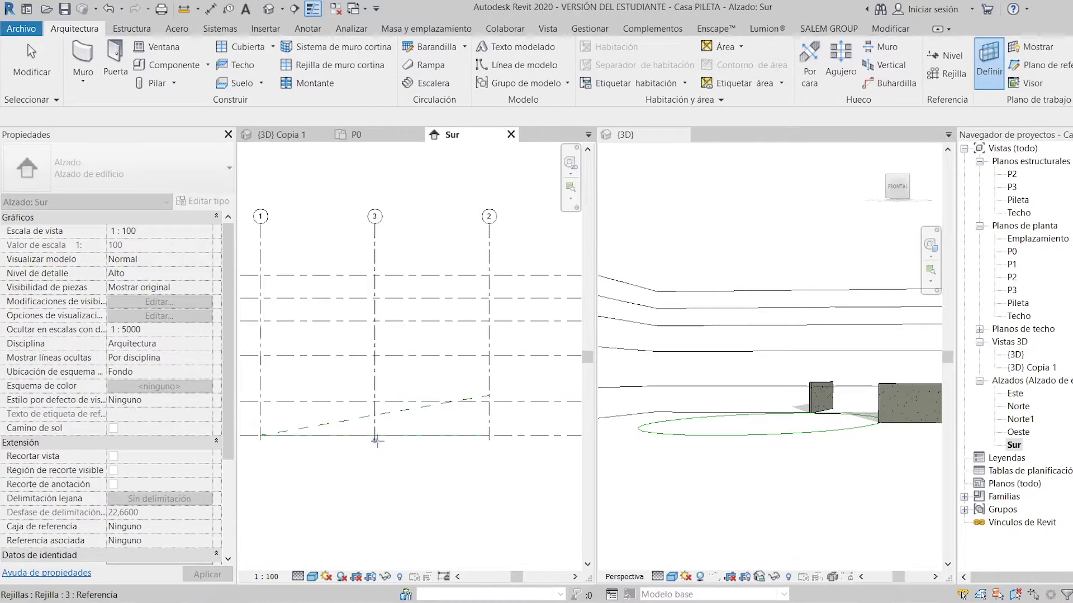
click(393, 415)
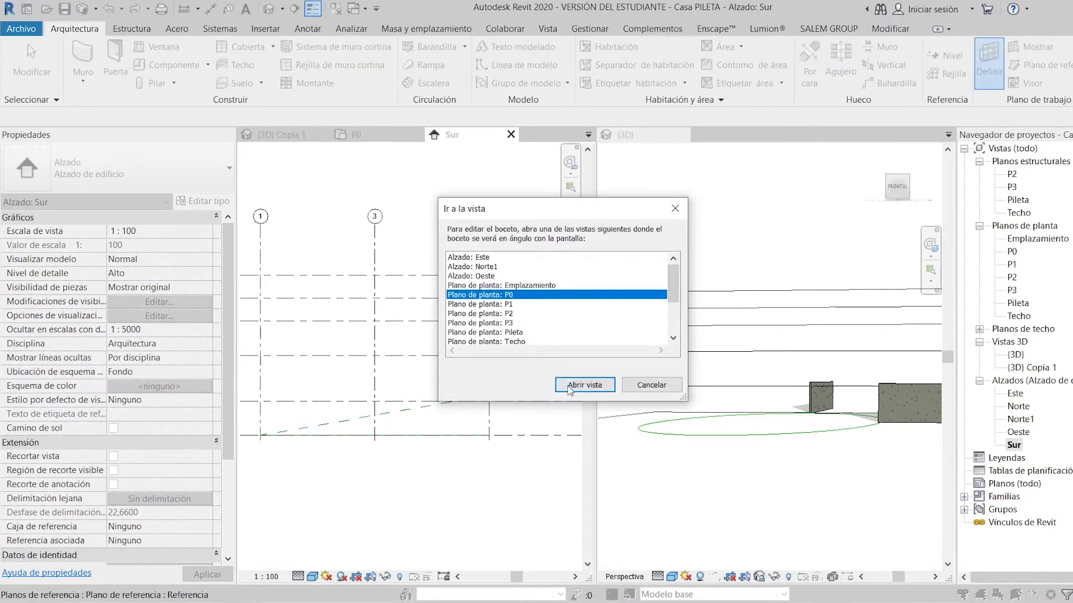
click(569, 388)
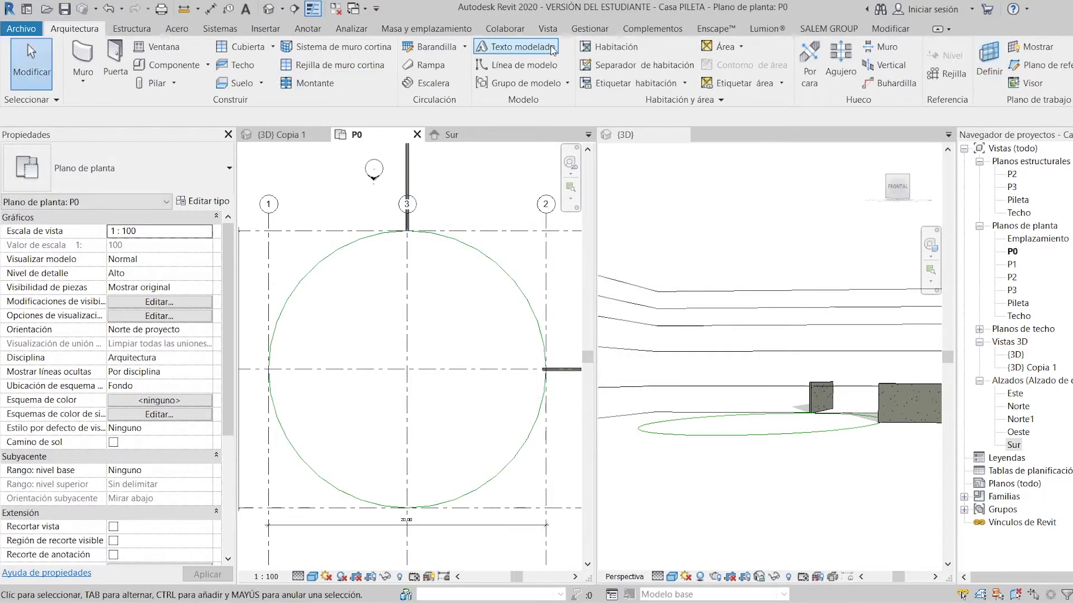
Step: Draw a model-line circle of radius 10 on the sloped reference plane, centred on grid 3 and the middle horizontal grid
click(523, 64)
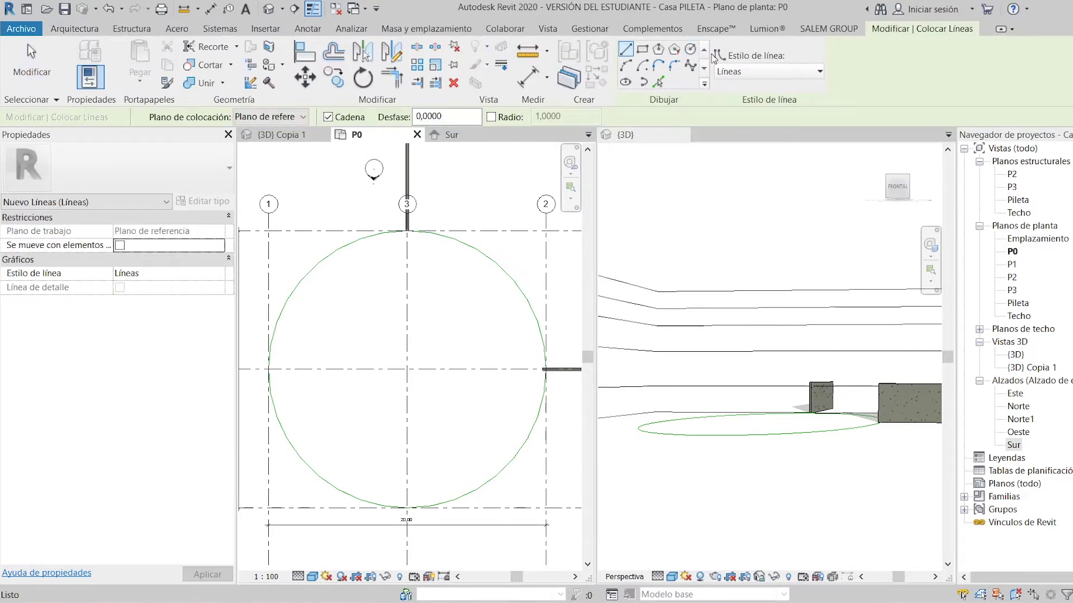
click(691, 50)
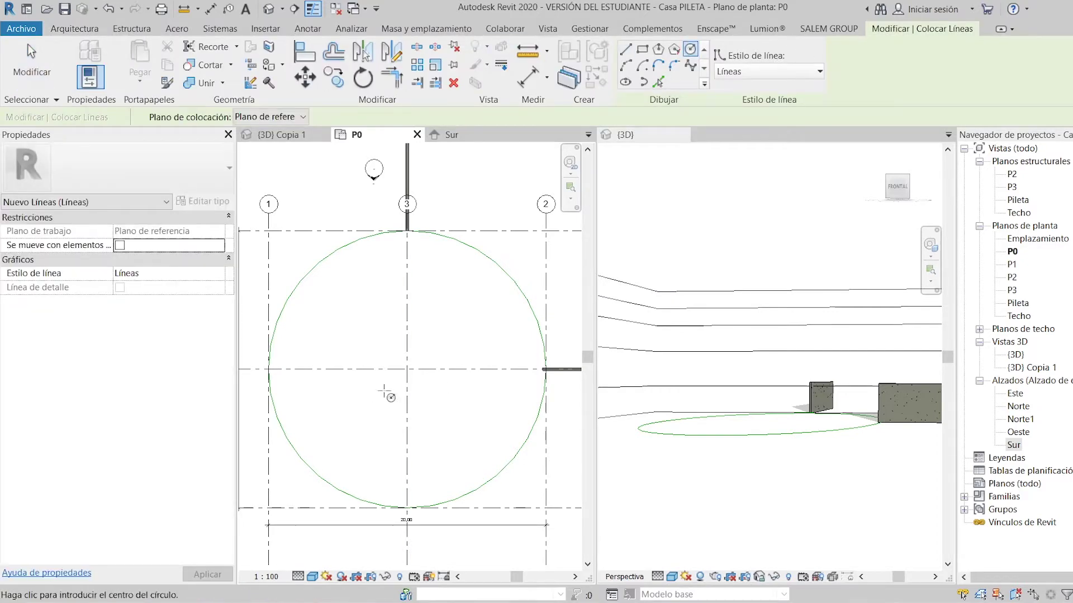
click(406, 370)
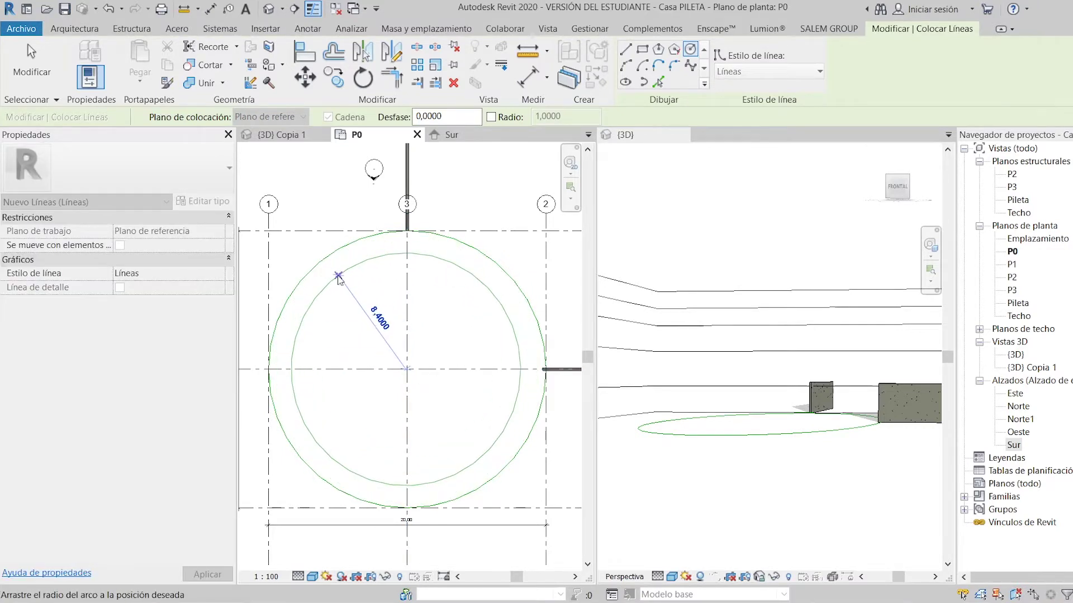
text(10)
key(Return)
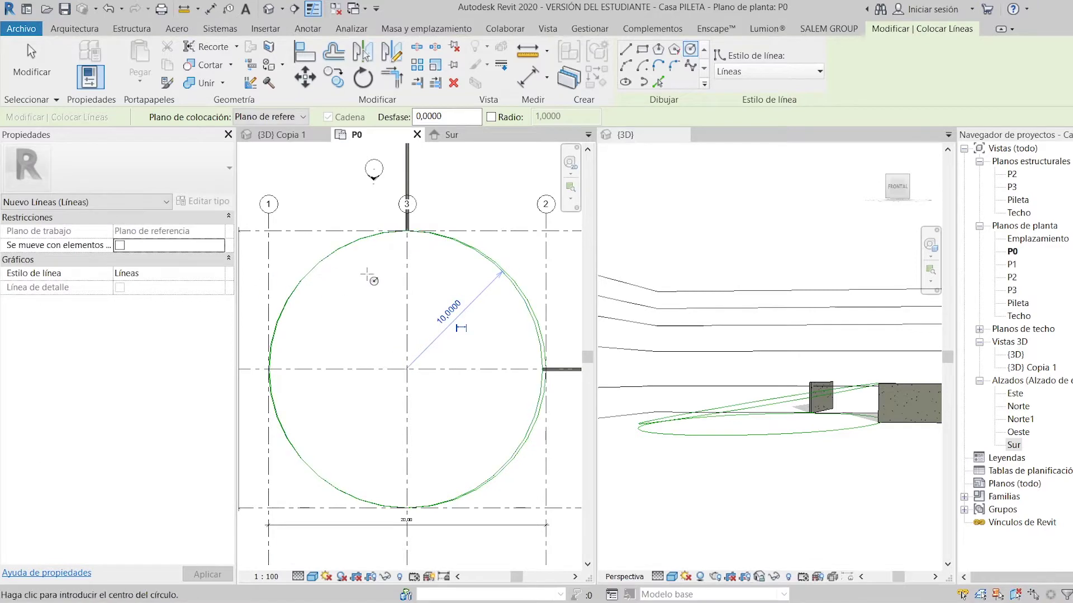
key(Escape)
key(Escape)
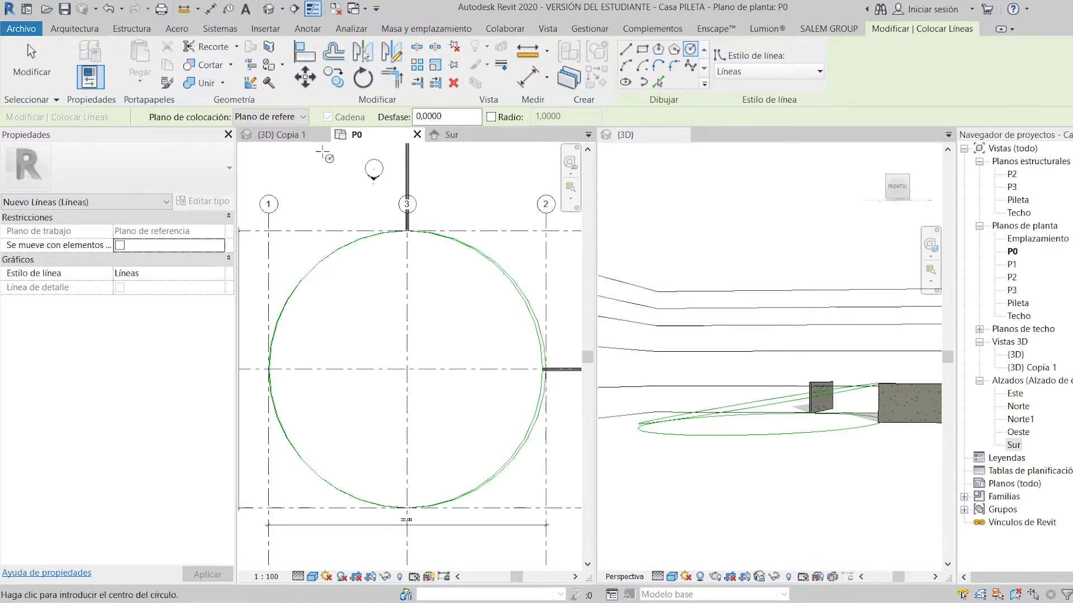
Step: Examine the tilted circle against the level one in the Sur elevation and the {3D} Copia 1 view
click(454, 135)
scroll(405, 314, up, 4)
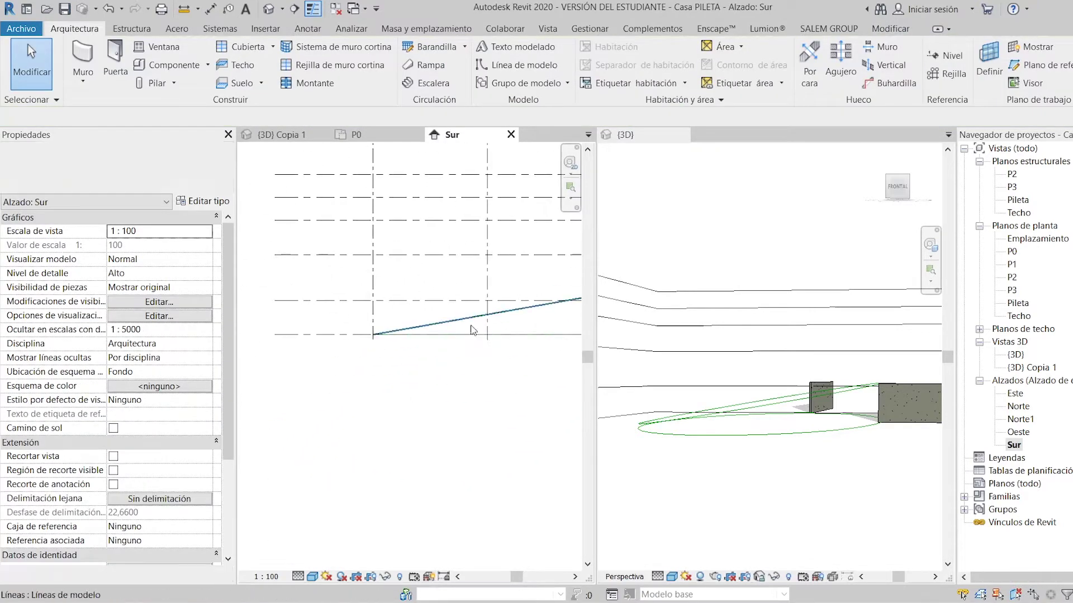
click(358, 315)
scroll(313, 375, down, 4)
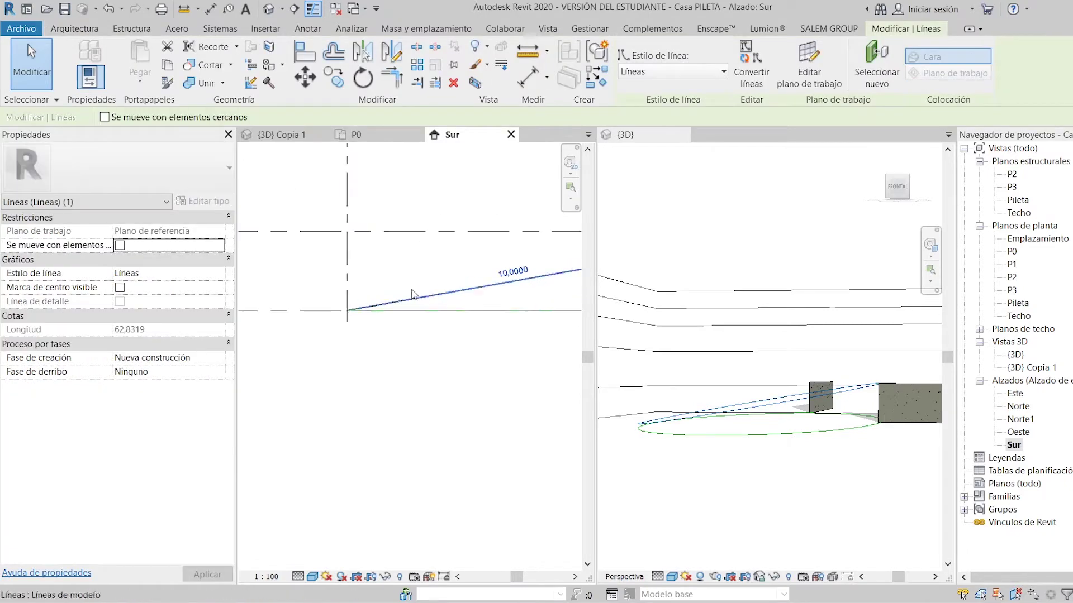
click(405, 345)
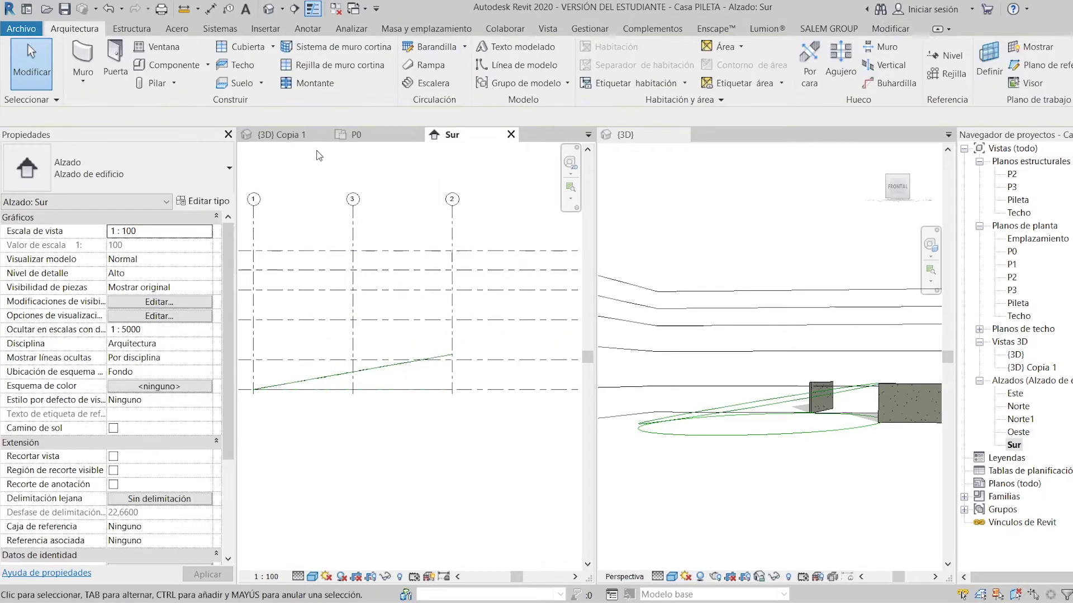
click(301, 136)
mouse_move(412, 428)
shift+middle_down()
mouse_move(411, 439)
mouse_move(411, 410)
shift+middle_up()
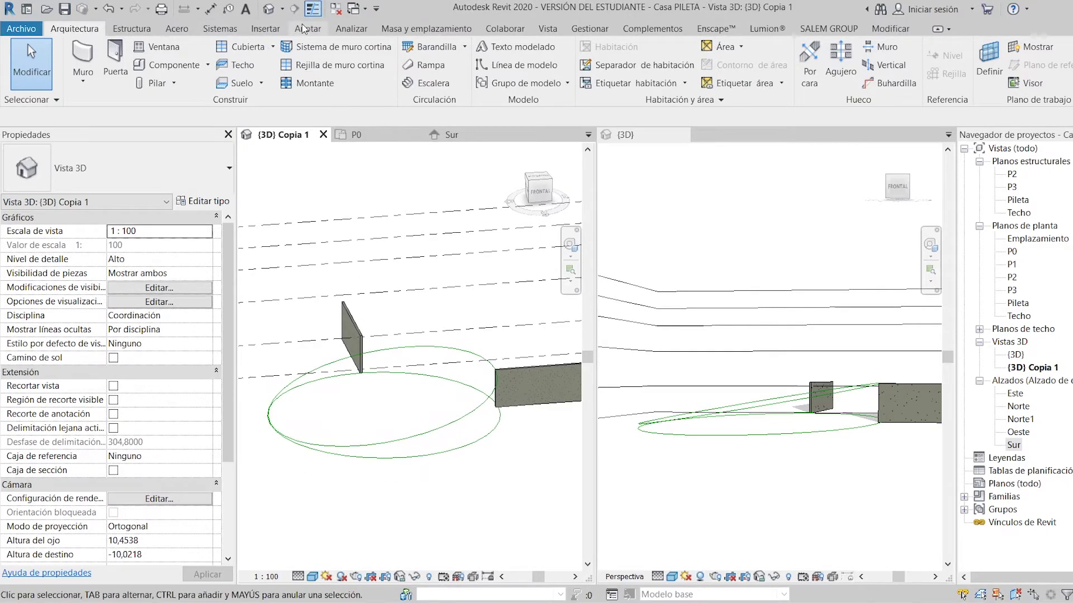
Step: Create an in-place mass with the name Masa 1
click(417, 29)
click(204, 78)
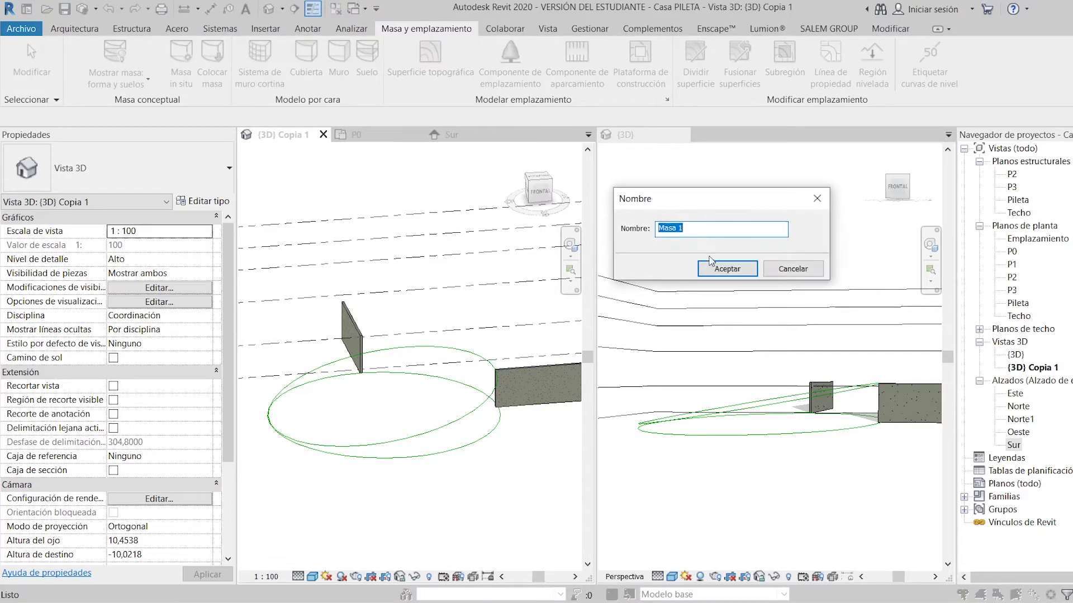
click(727, 269)
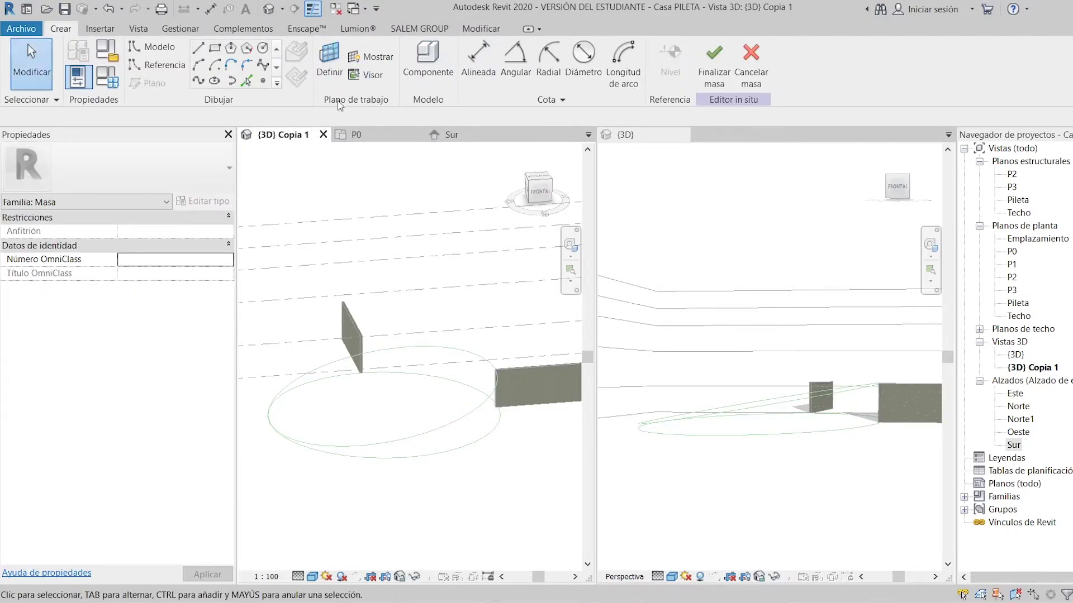
Step: Set the mass's work plane to the sloped reference plane picked in the Sur elevation, then return to the {3D} Copia 1 view
click(327, 64)
click(449, 135)
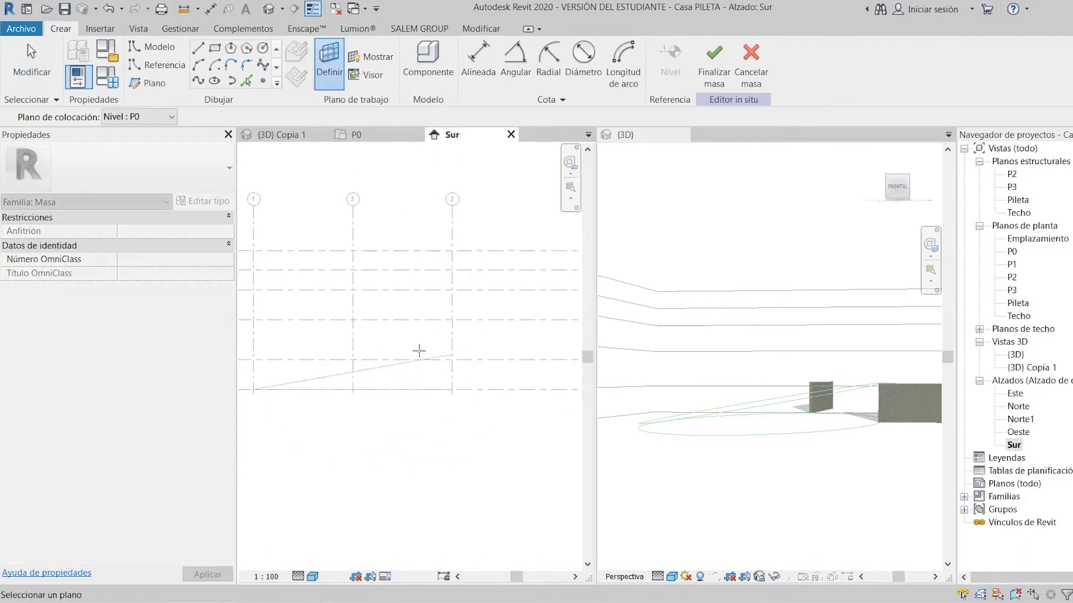
click(393, 369)
click(584, 385)
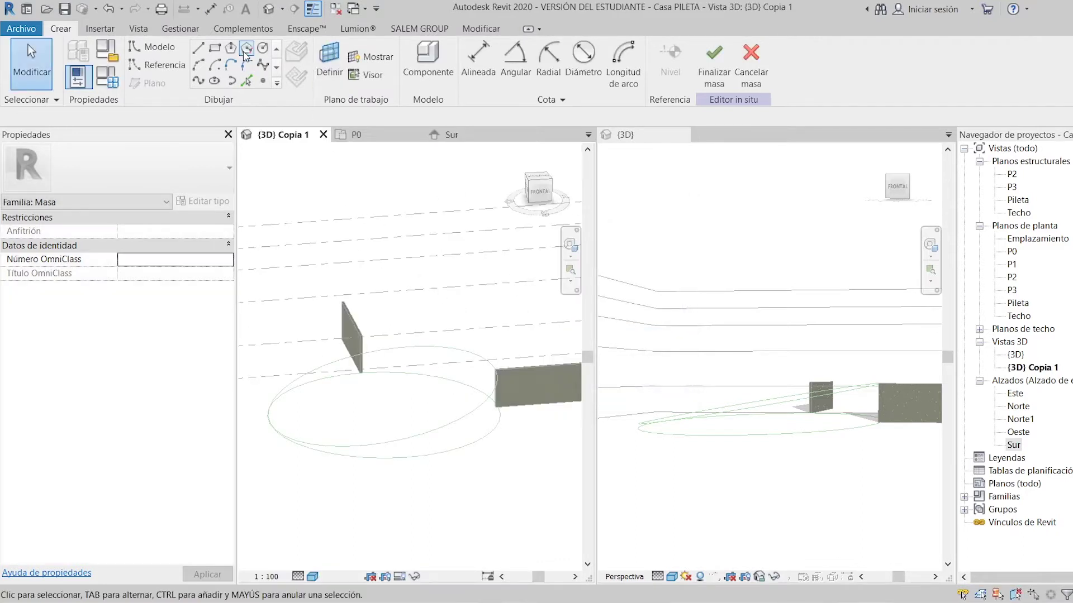
Step: Pick the tilted circle as the mass profile and create a solid form from it
click(248, 82)
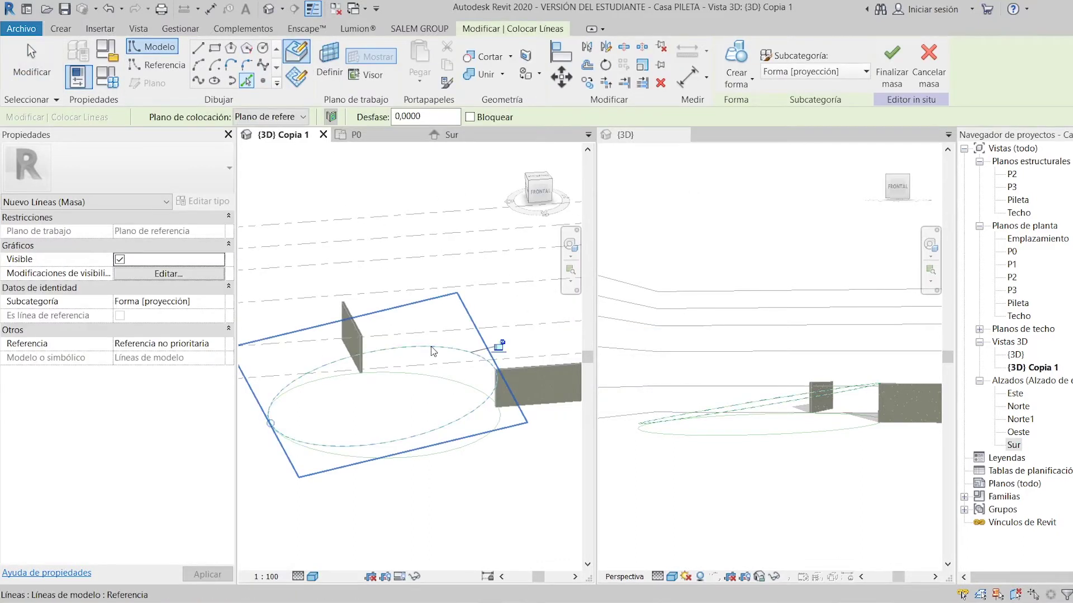
key(Escape)
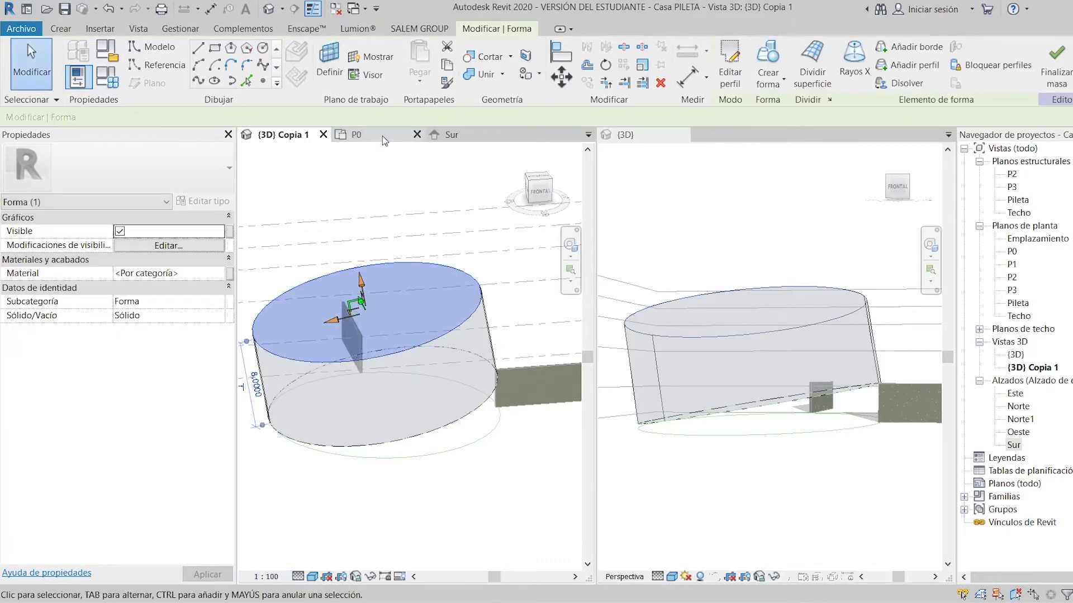
Step: Set the tilted solid's height to 3.5 in the Sur elevation, finish the mass and show it in the {3D} Copia 1 view
click(438, 137)
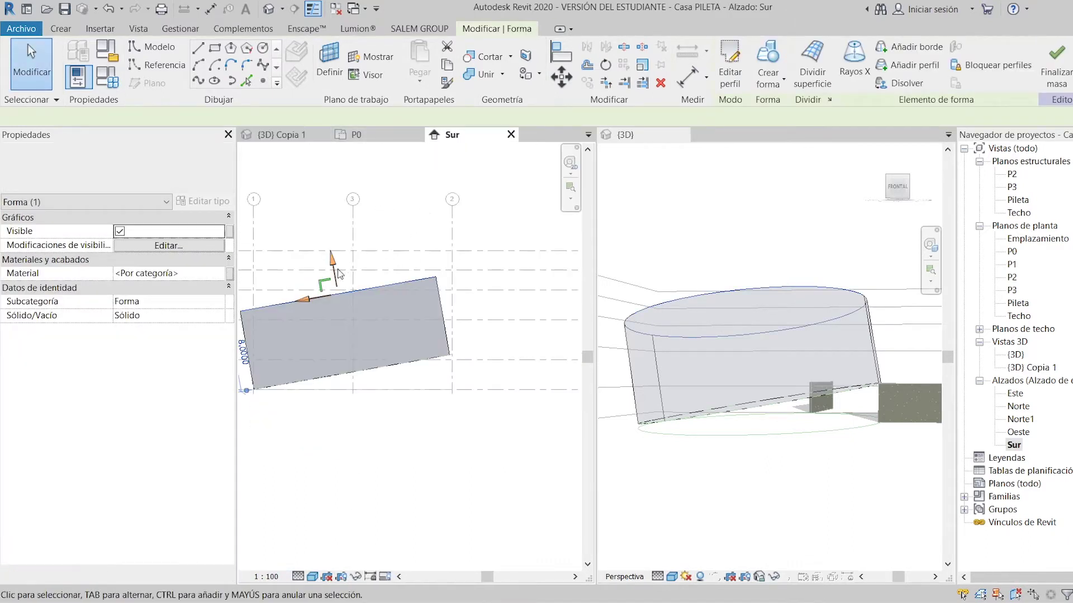
drag(331, 265, 342, 303)
middle_drag(345, 352, 392, 338)
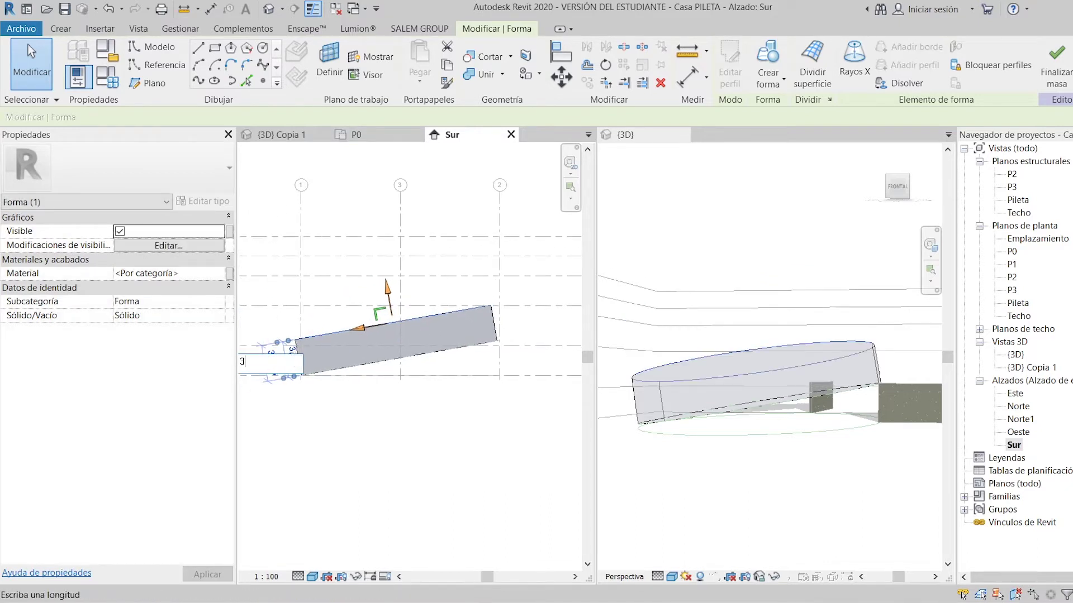
text(5)
key(Return)
click(280, 364)
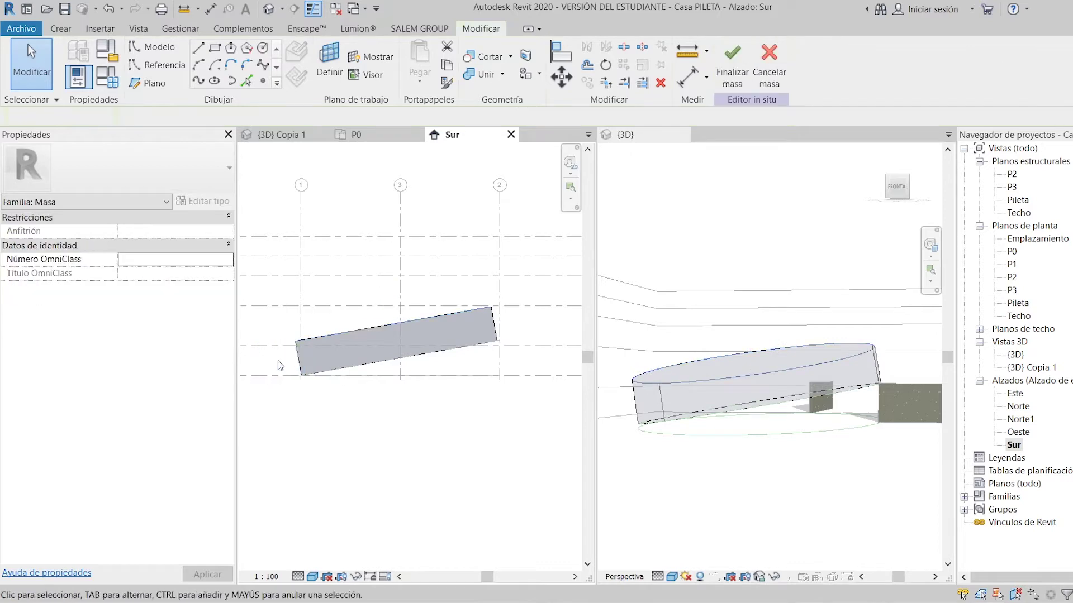
click(735, 66)
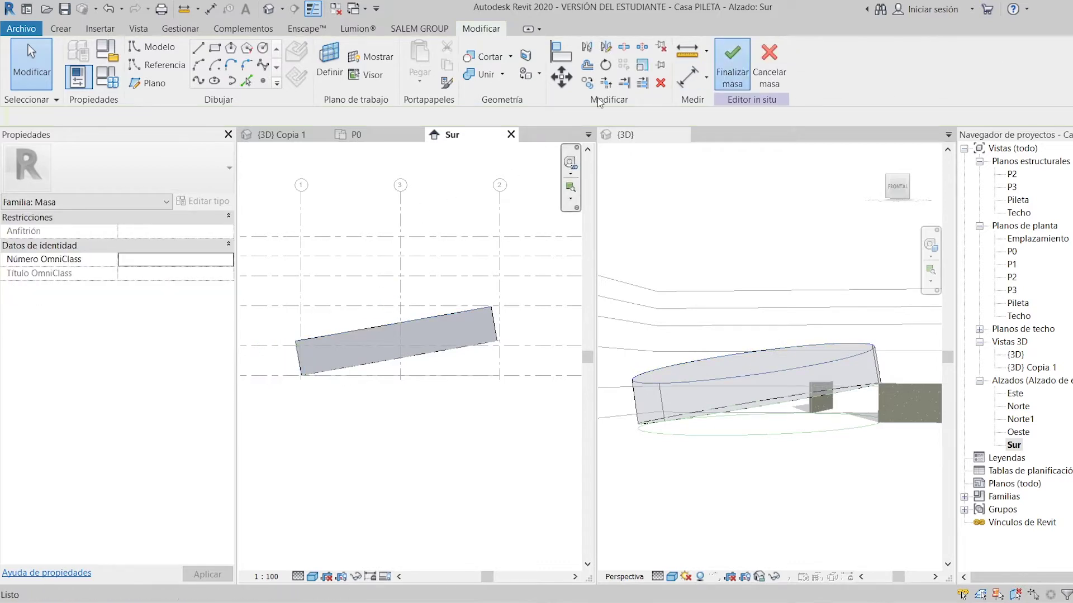
click(298, 138)
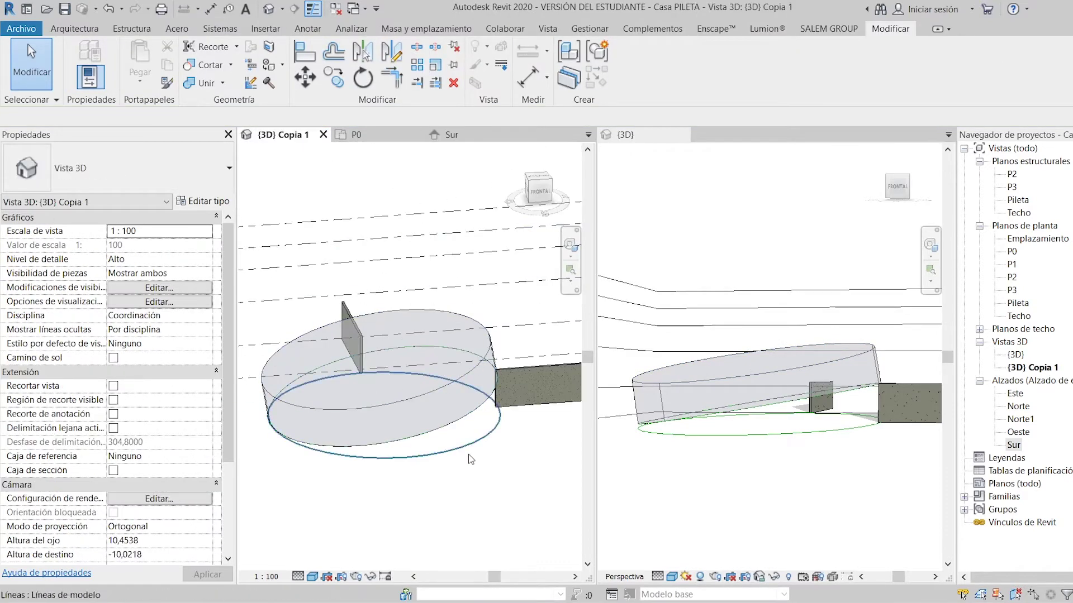
Step: Temporarily hide the tilted cylindrical mass in the {3D} Copia 1 view
click(436, 399)
key(h)
key(h)
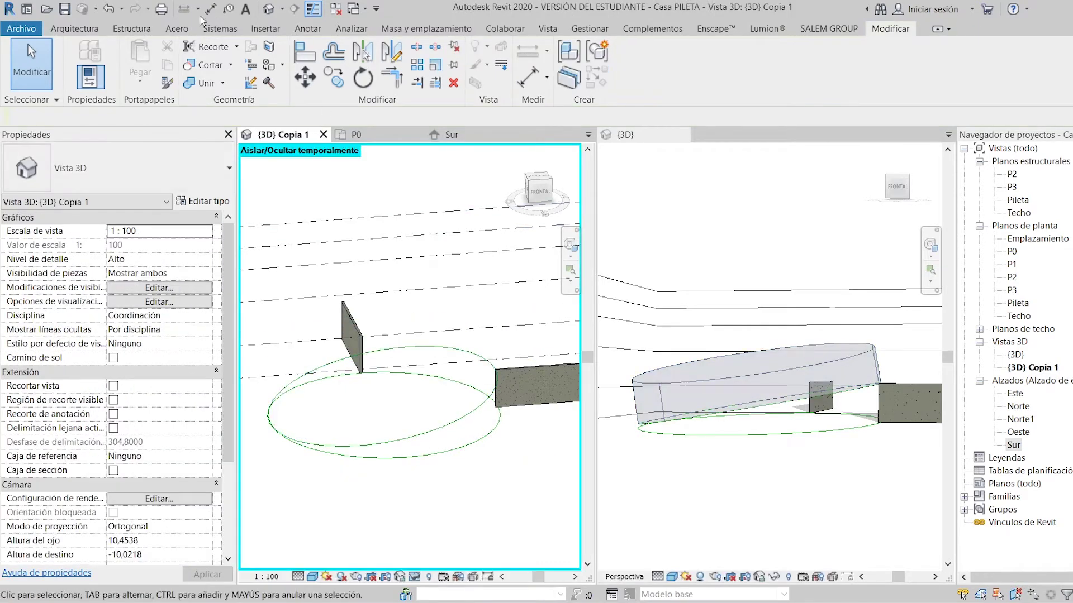
Step: Start a second in-place mass and pick the level circle on P0 as its lower profile
click(420, 31)
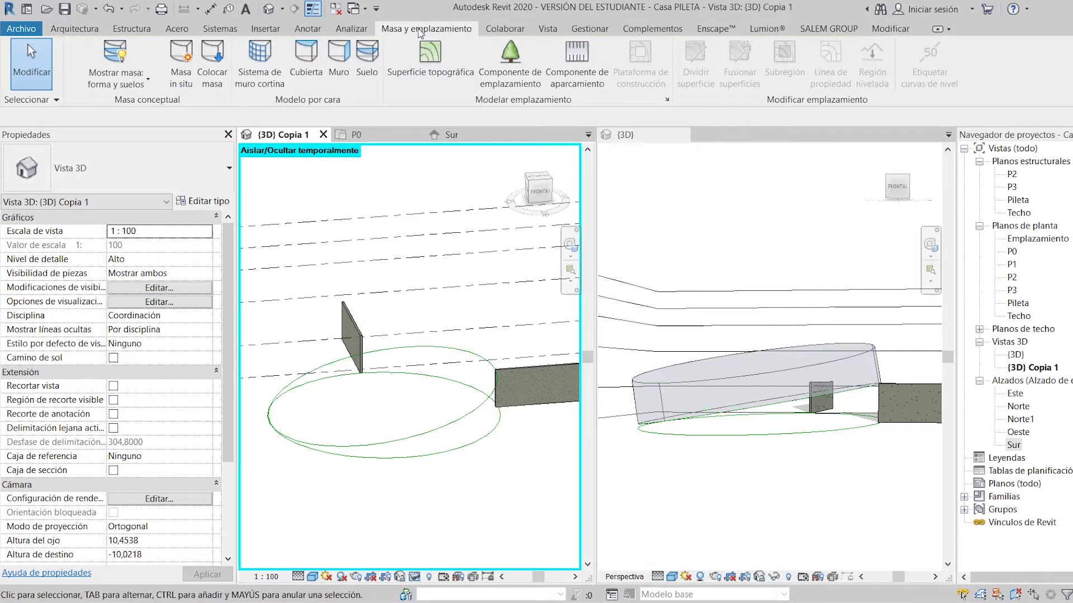
click(181, 61)
click(734, 264)
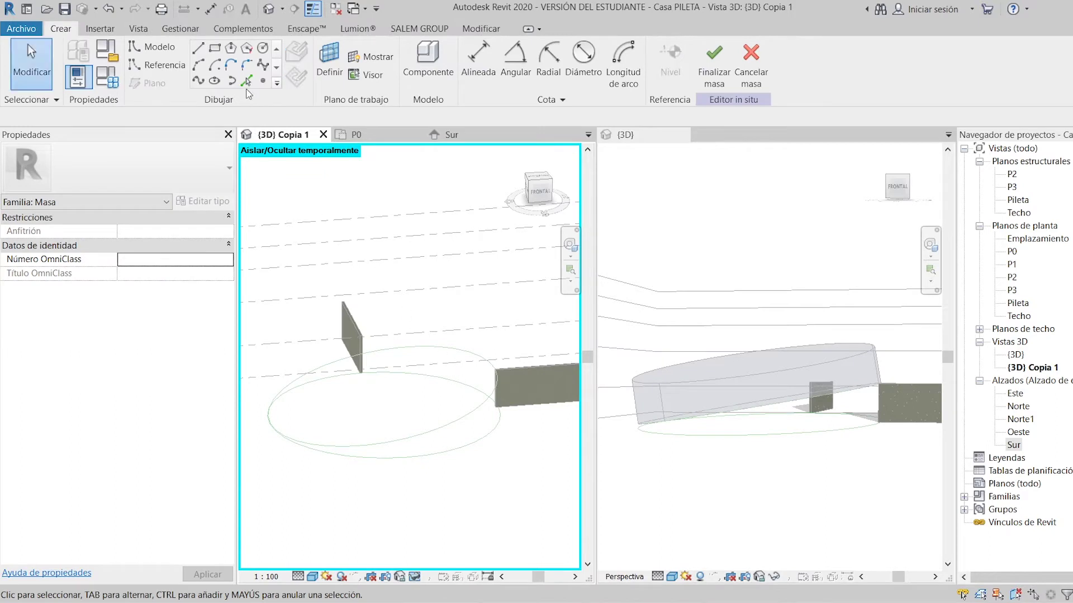
click(247, 81)
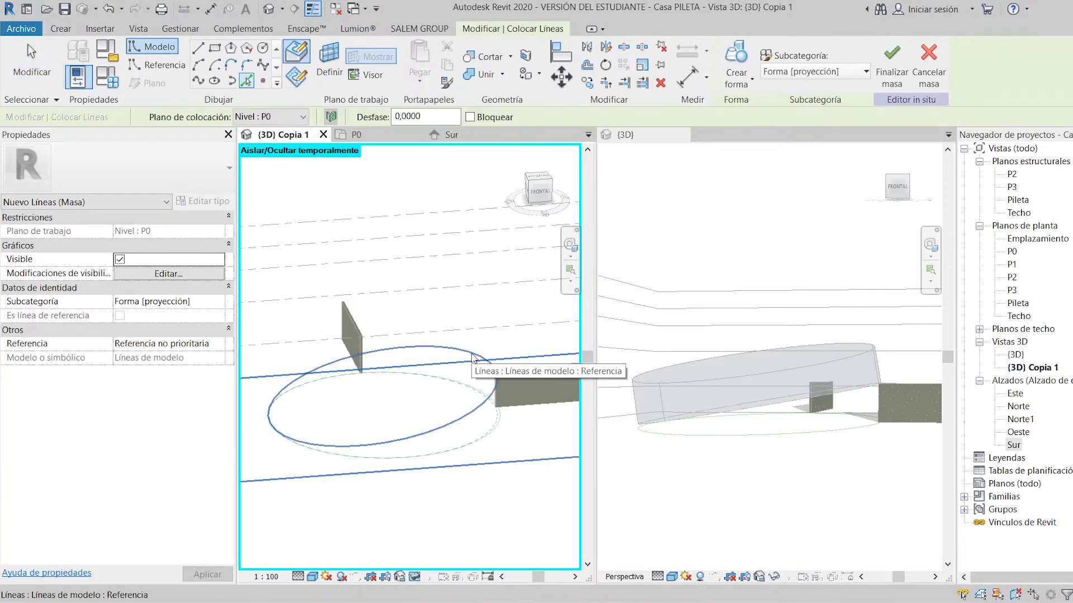
shift+middle_drag(452, 455, 502, 434)
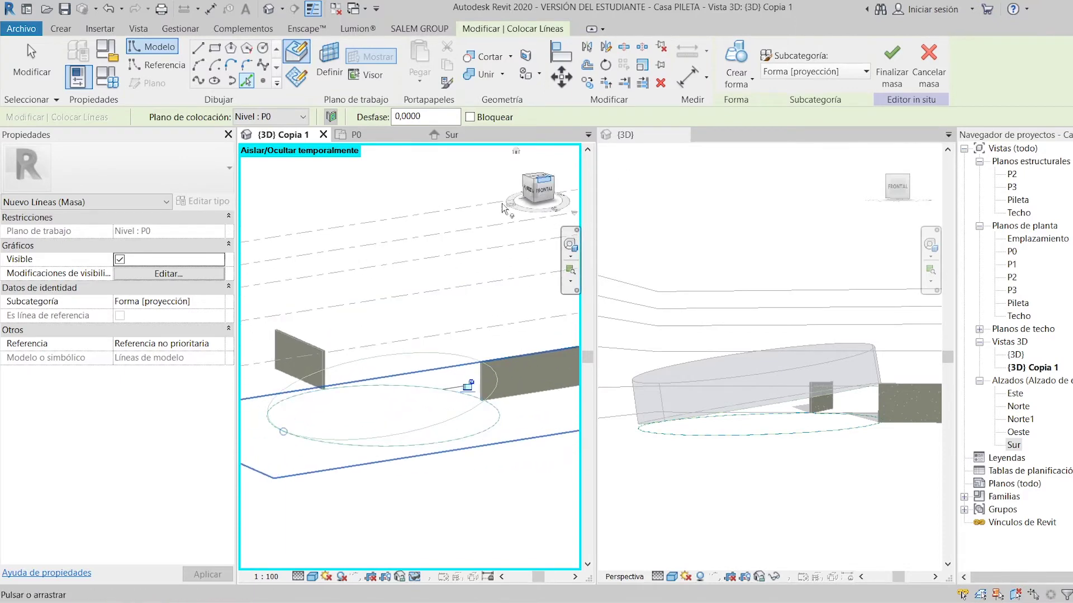
Step: Set the work plane to the tilted mass's sloped underside in the Sur elevation and return to the {3D} Copia 1 view
click(329, 65)
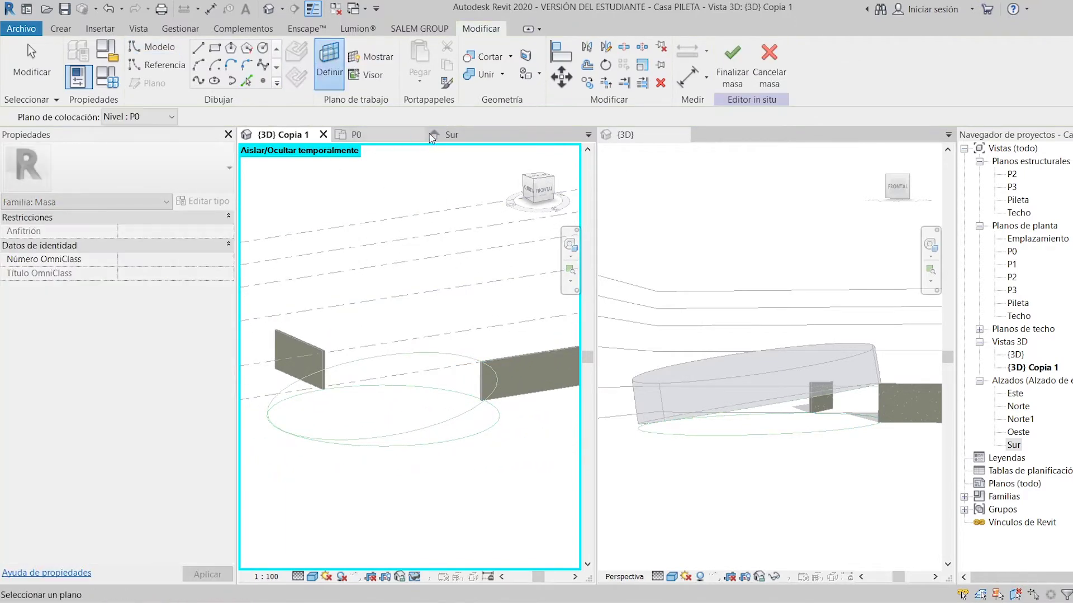
click(452, 134)
click(440, 352)
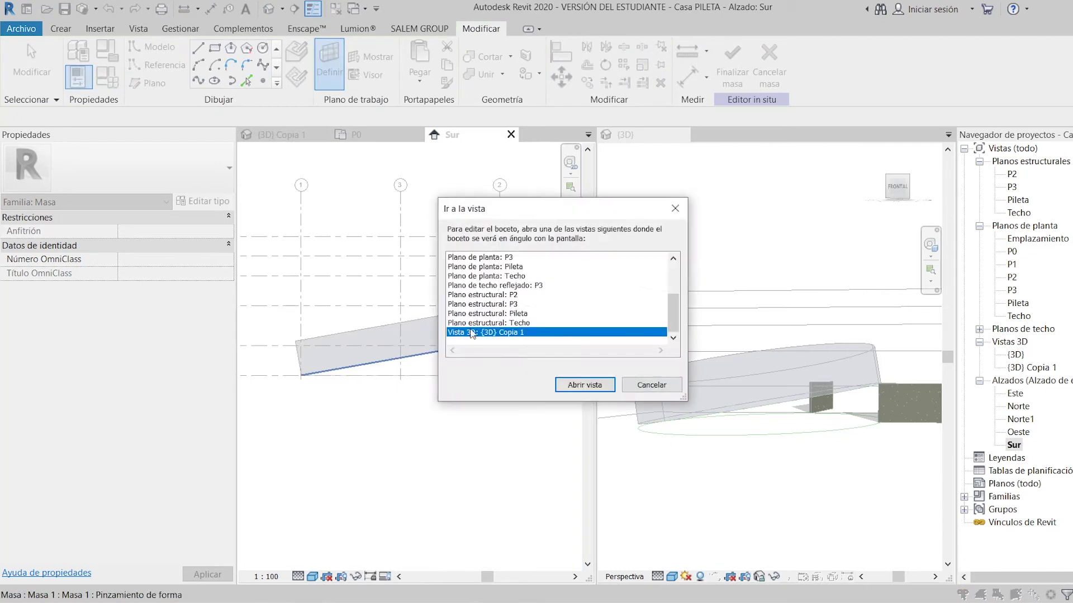
click(584, 385)
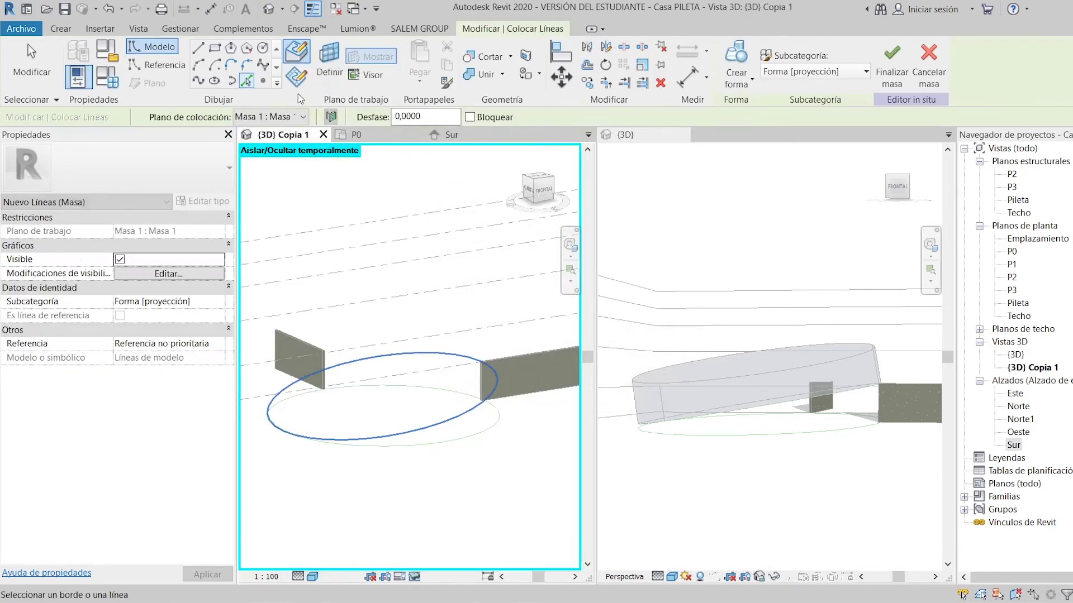
Step: Pick the tilted circle on the sloped plane as the mass's upper profile
click(442, 355)
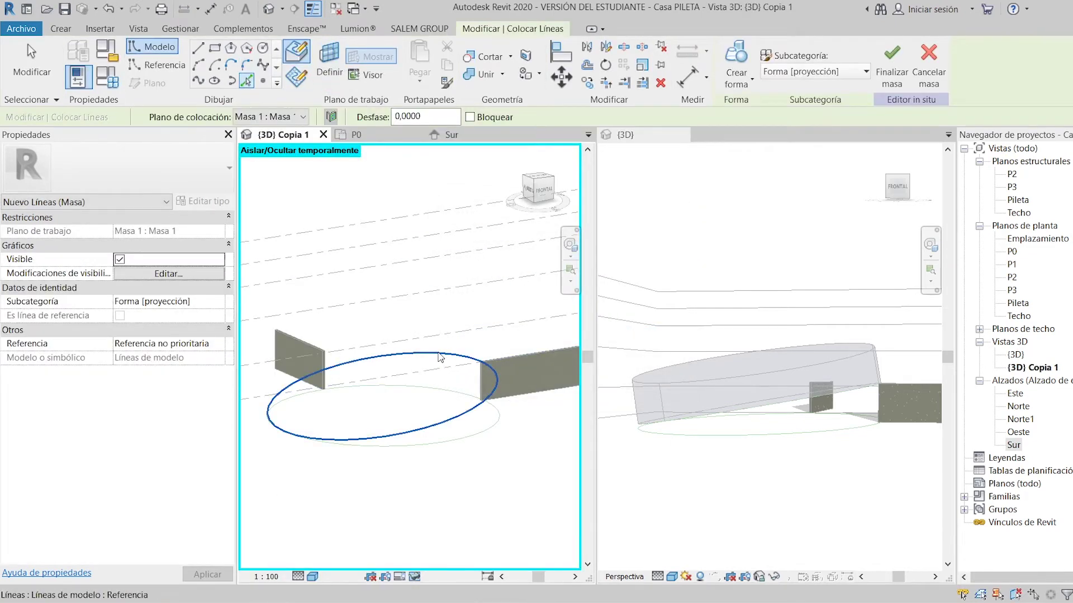
key(Escape)
key(Escape)
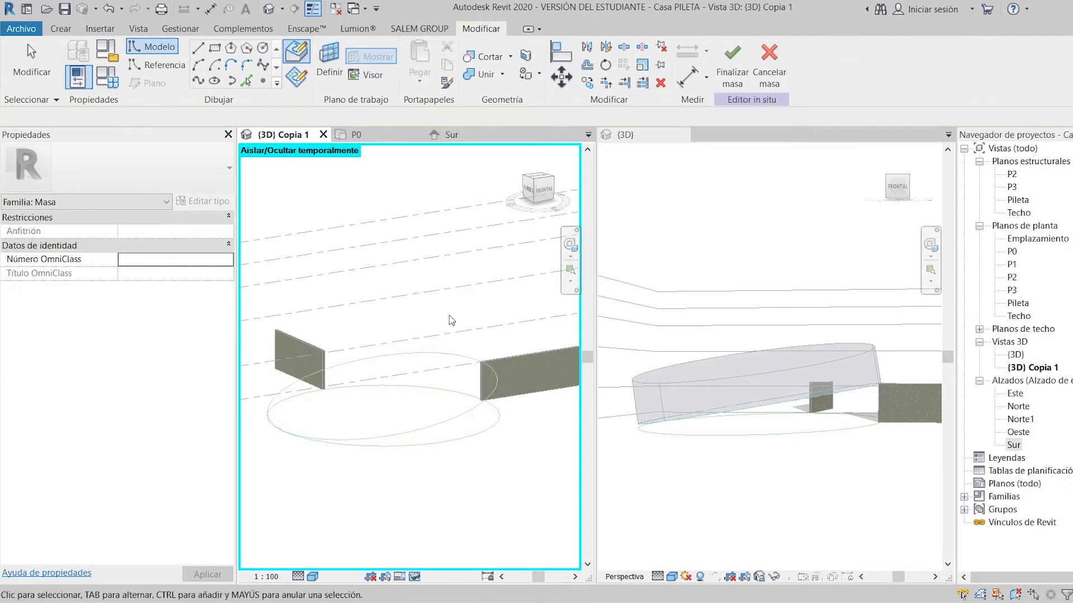
Step: Create a solid form between the level and tilted circles and finish the mass
click(499, 431)
ctrl+click(497, 429)
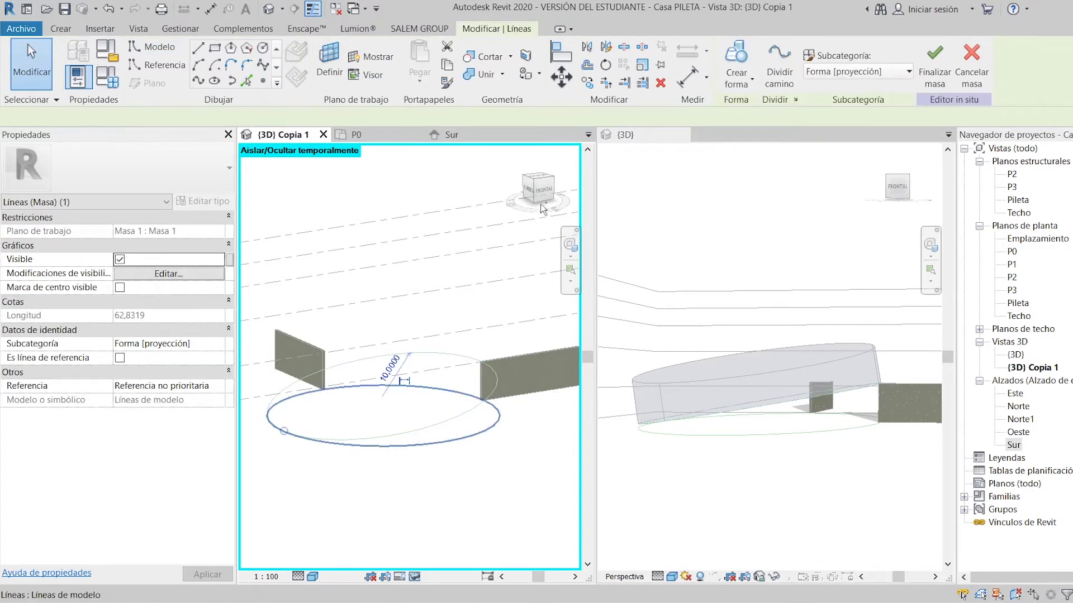
click(735, 57)
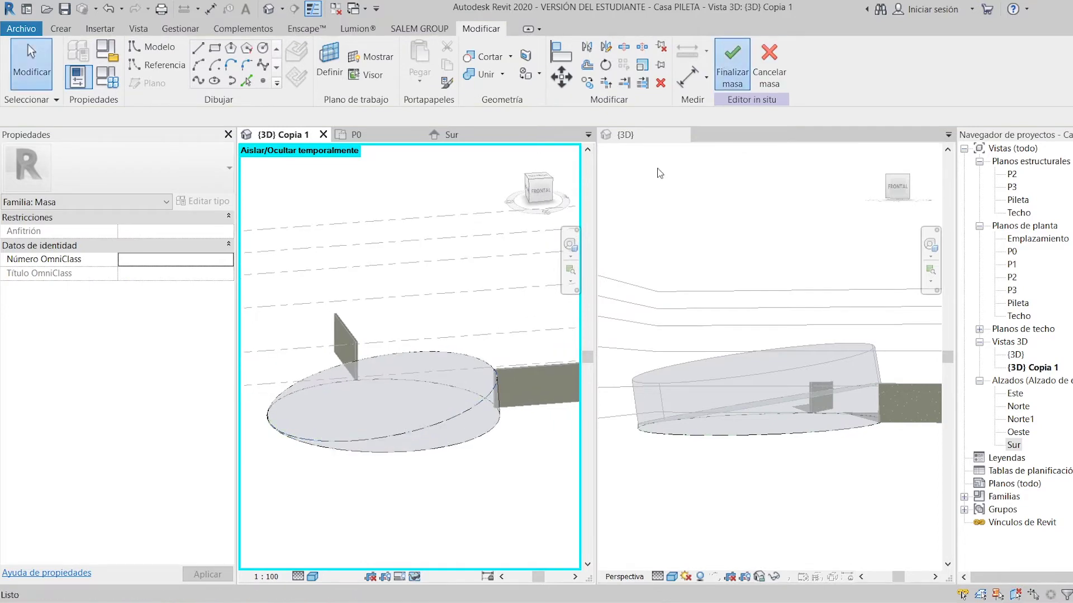
click(732, 62)
shift+middle_drag(441, 319, 383, 433)
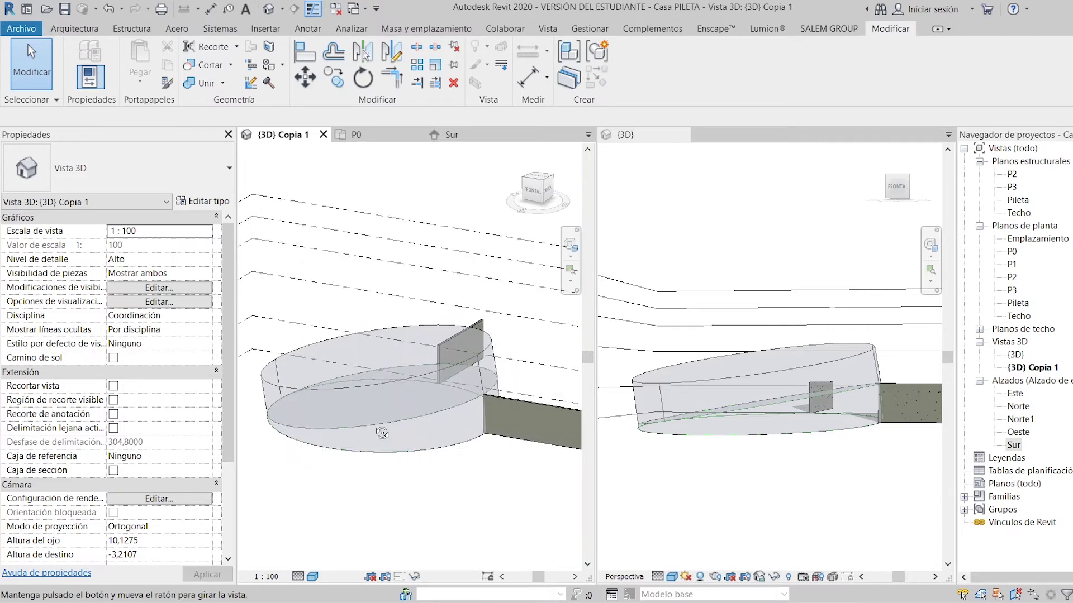
Step: Place Hormigon- 200 mm walls by face on both curved side faces of the tilted upper mass
click(427, 29)
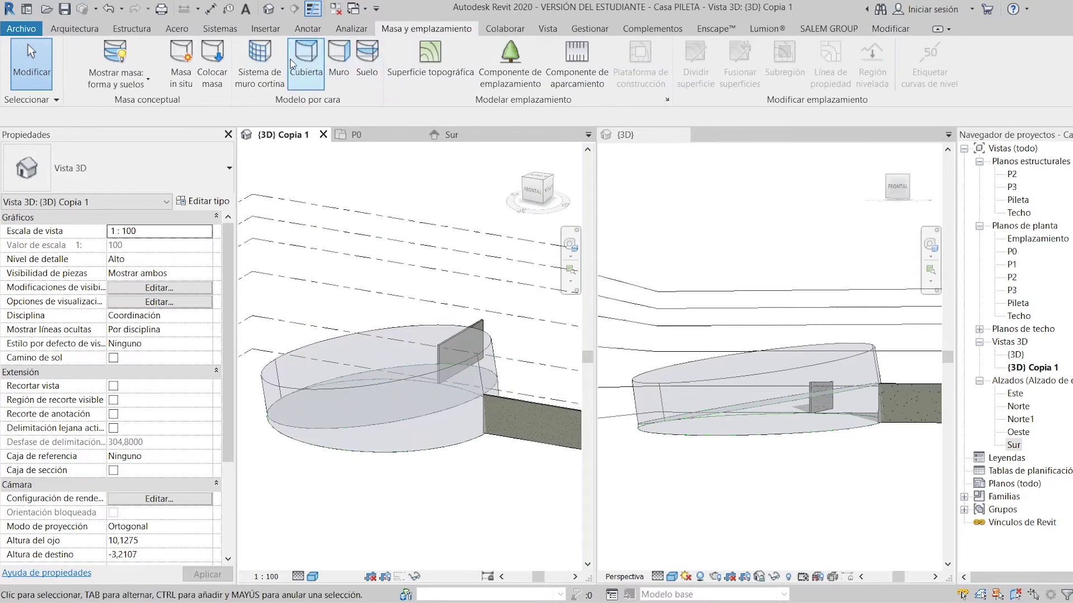
click(350, 64)
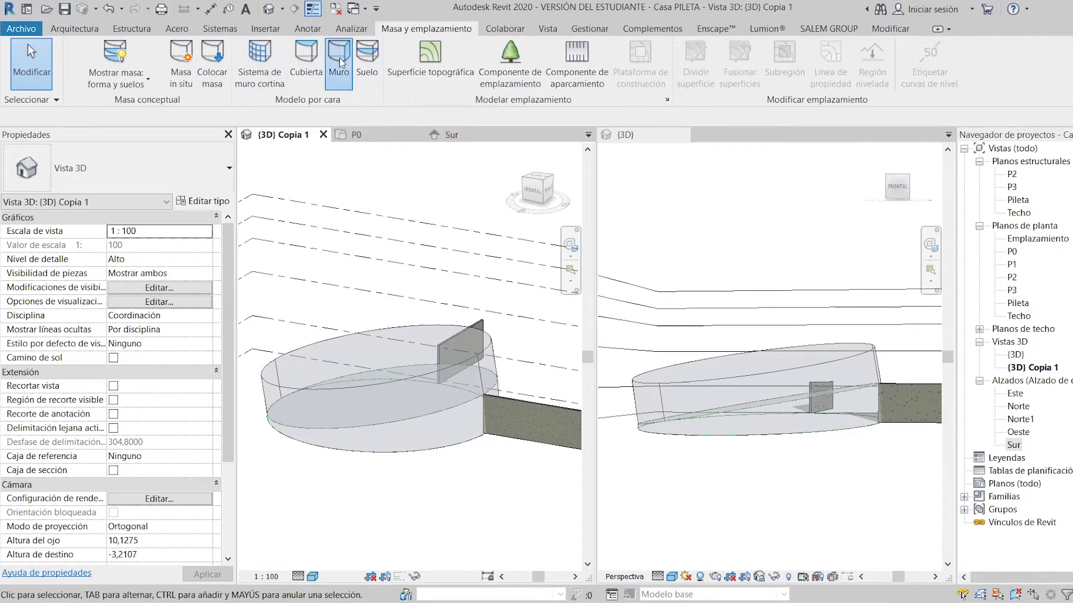
click(321, 378)
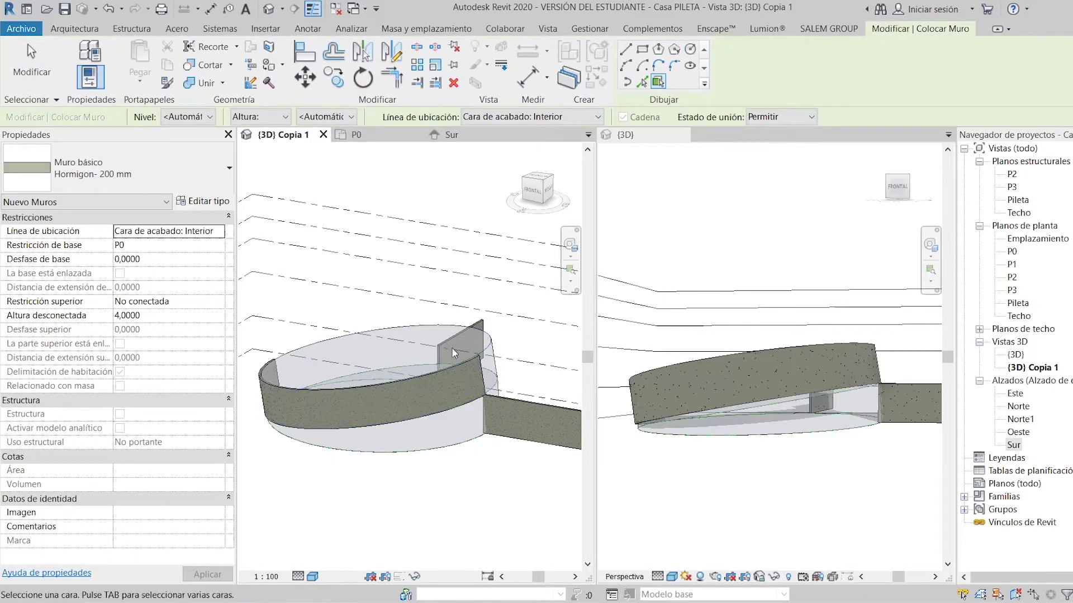
click(494, 361)
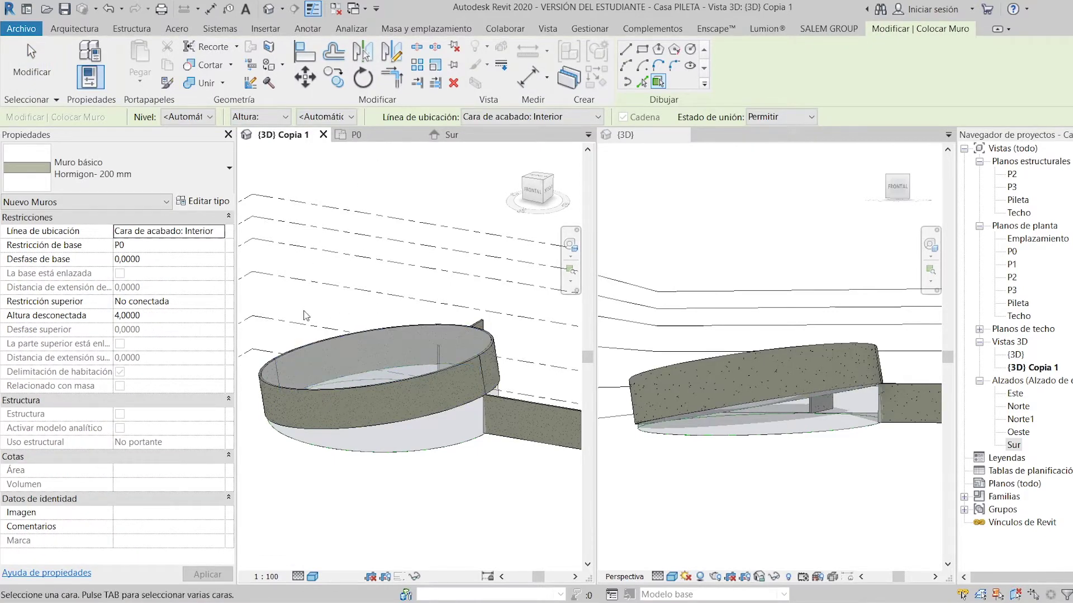
key(Escape)
key(Escape)
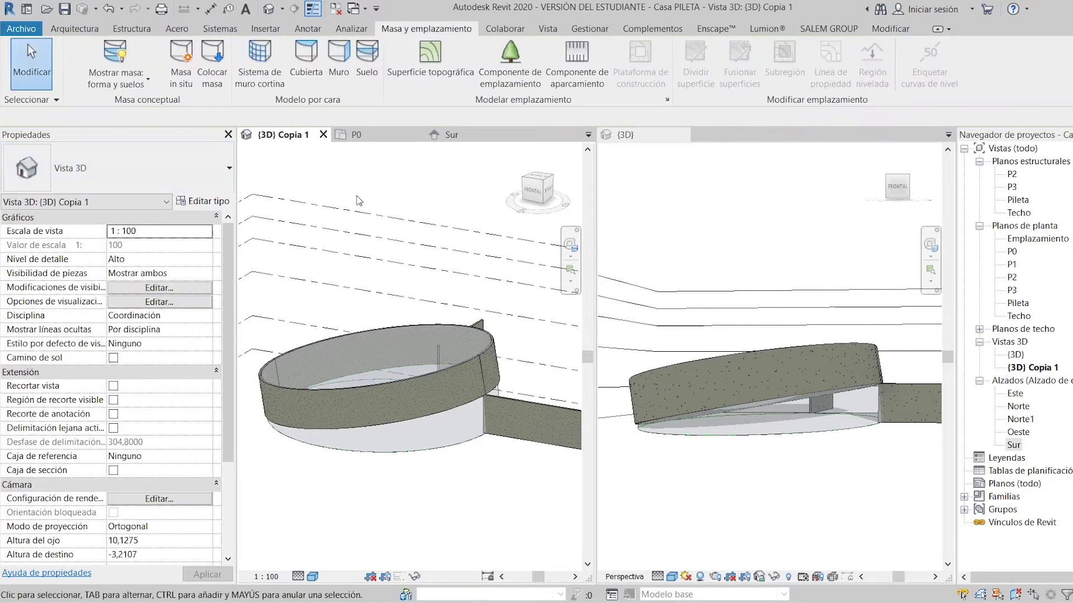
Step: Create an Acristalado curtain system on the curved side faces of the lower mass
click(260, 61)
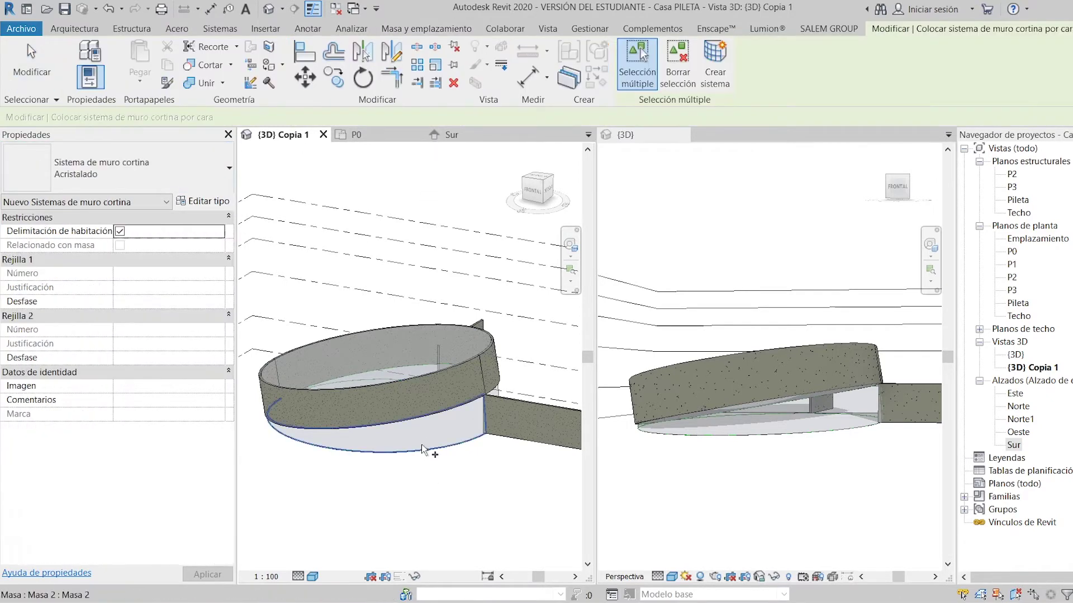
shift+middle_drag(449, 428, 379, 455)
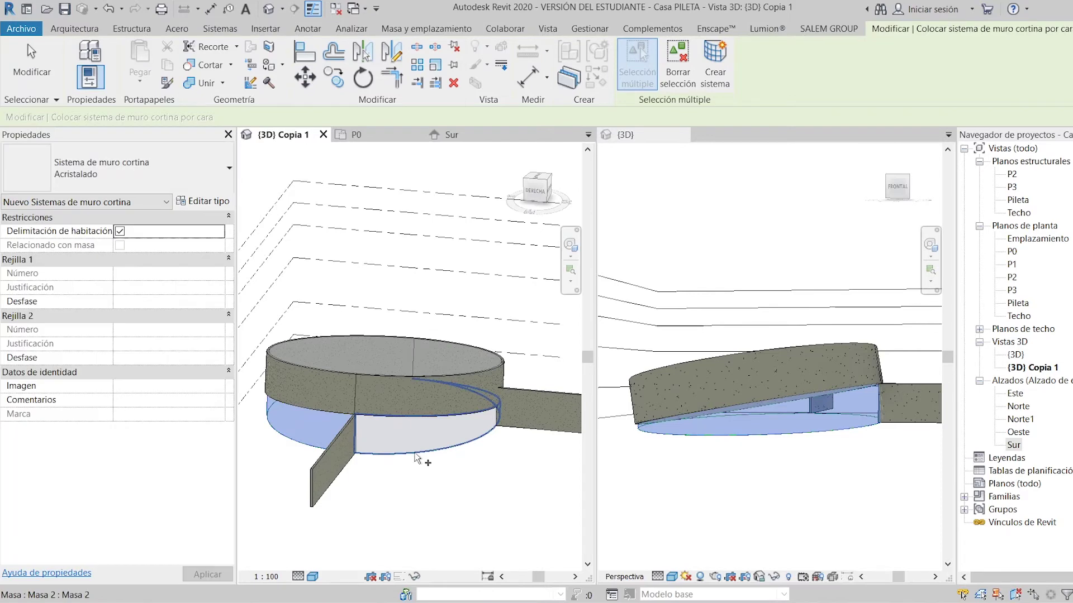
click(417, 456)
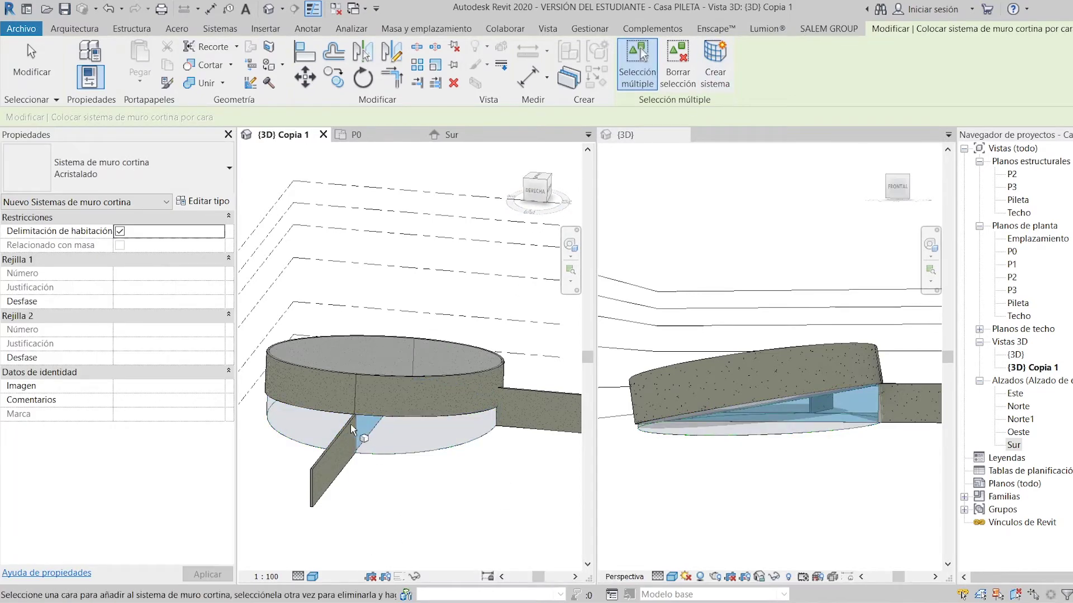
key(Escape)
key(Escape)
Step: Change the lower mass's curtain system to a type with regular vertical divisions
click(369, 433)
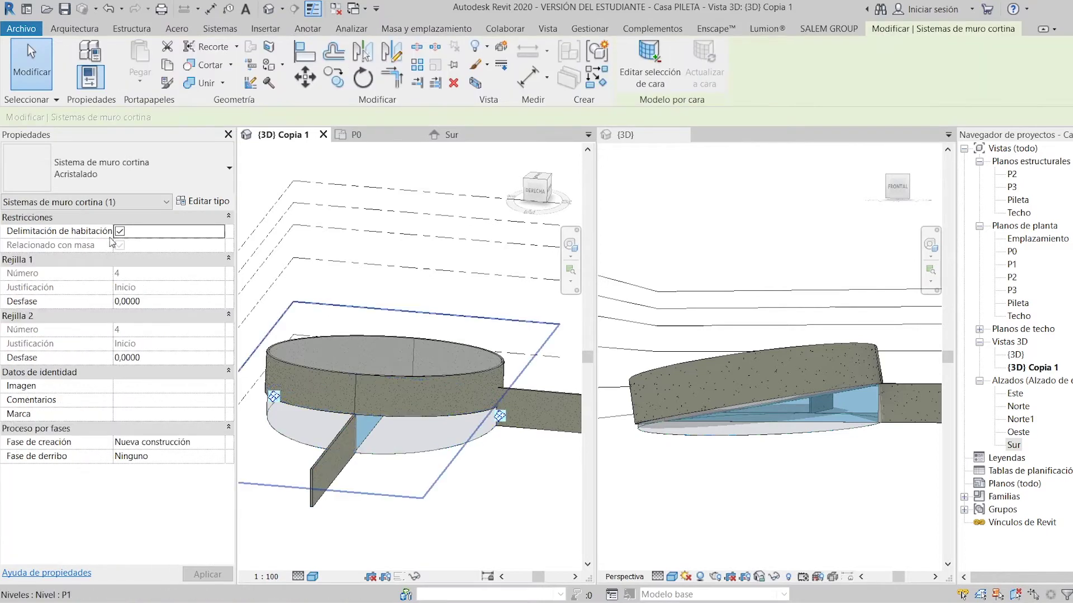
click(140, 178)
click(48, 240)
shift+middle_drag(290, 469, 453, 476)
click(450, 469)
scroll(441, 466, down, 3)
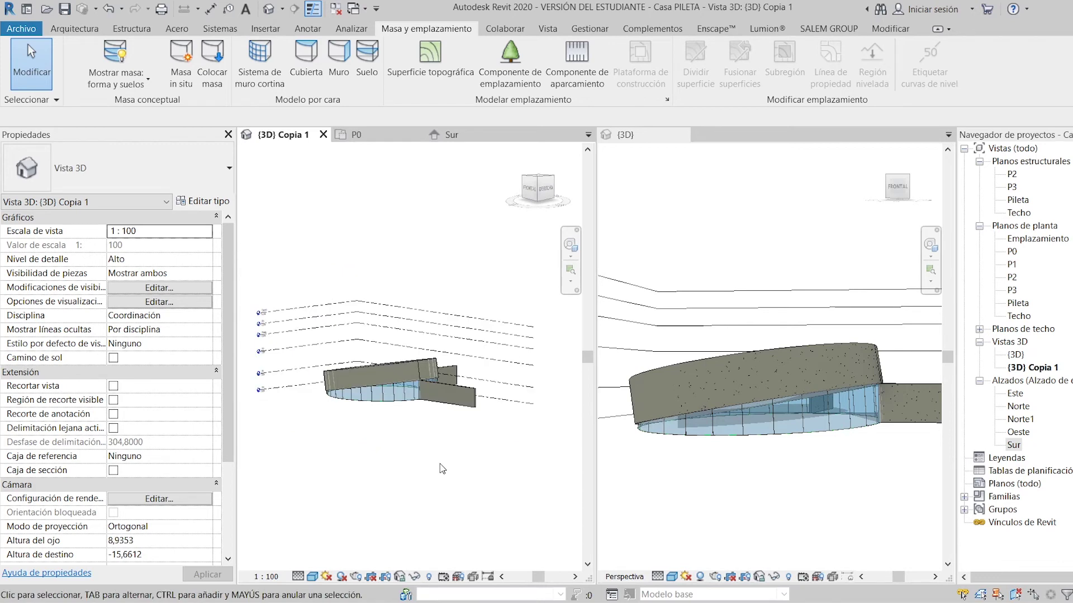
scroll(401, 420, up, 3)
scroll(401, 419, down, 1)
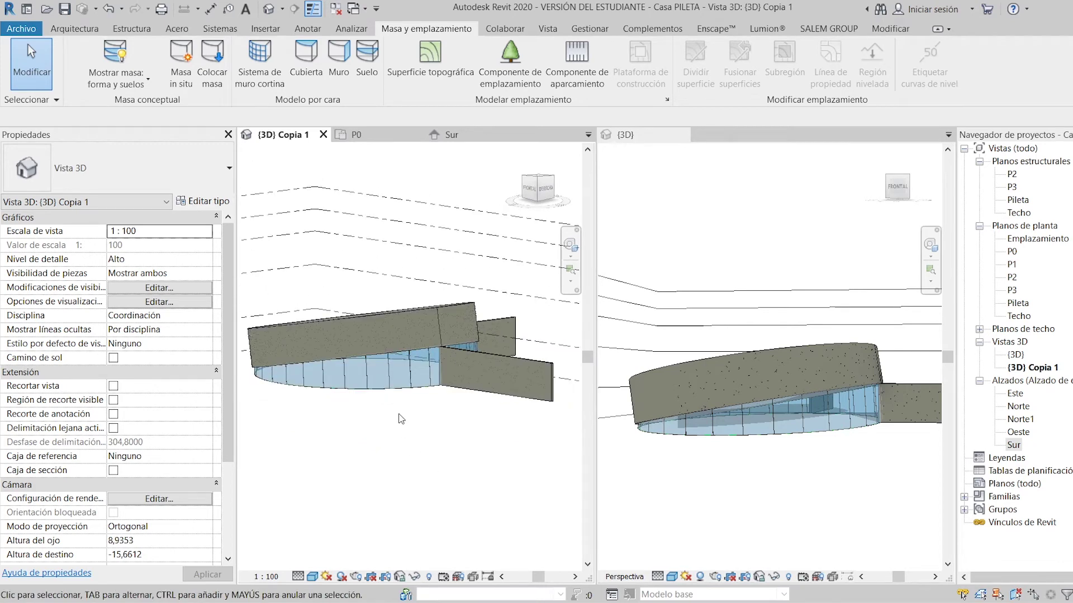
click(344, 602)
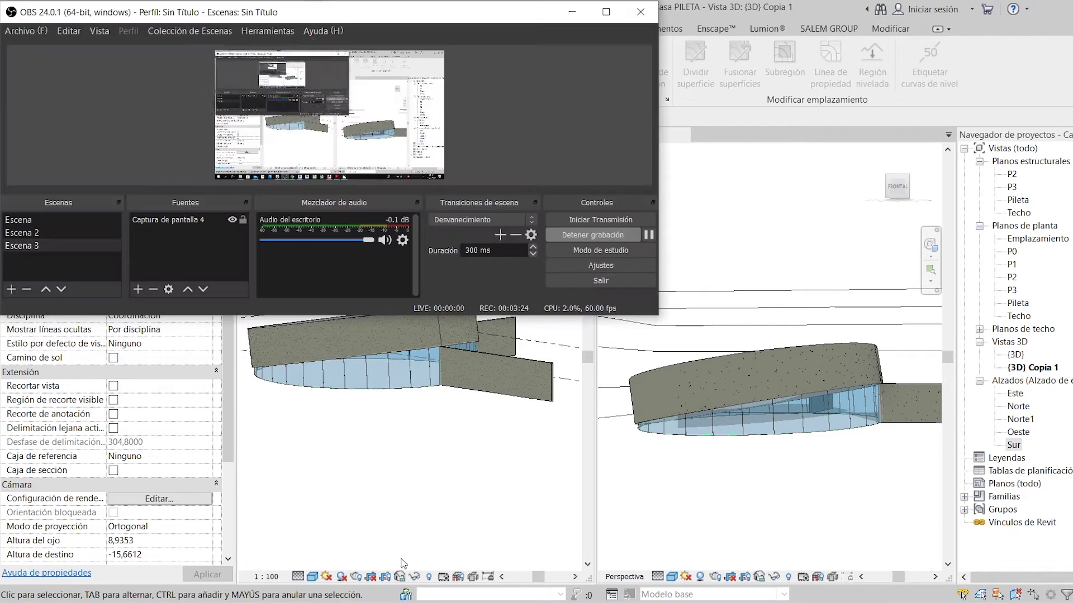
click(593, 236)
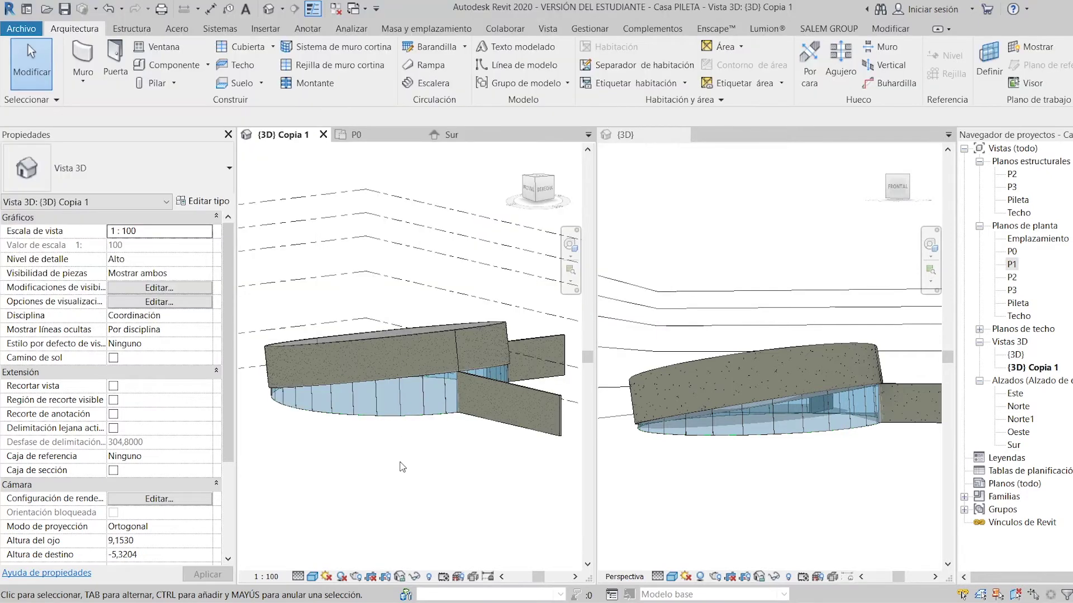
Step: Start a roof by footprint with P1 as its base level
click(253, 51)
click(552, 318)
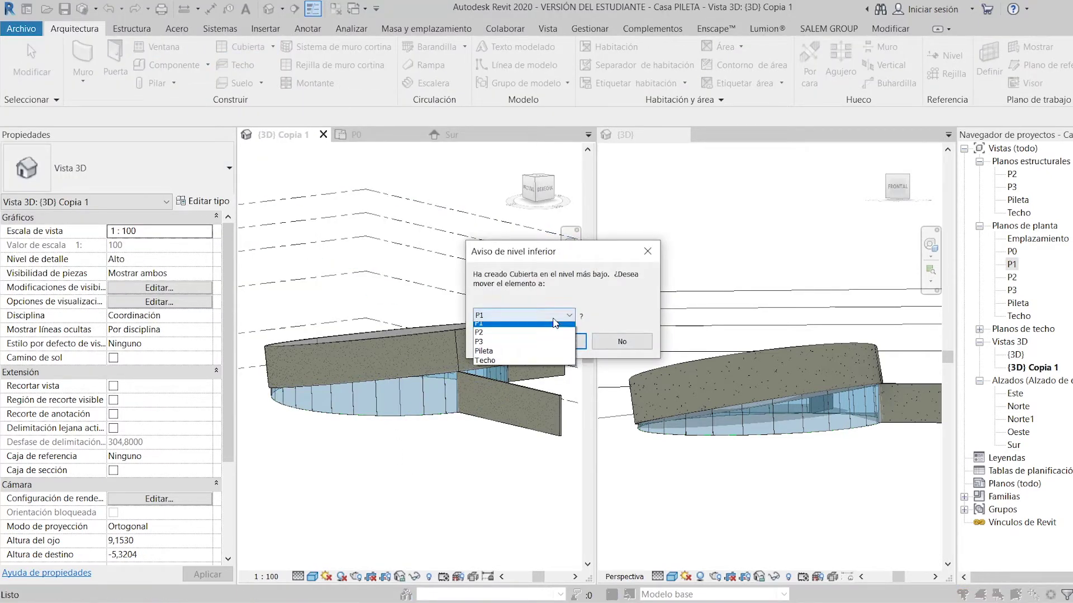
click(514, 336)
click(545, 343)
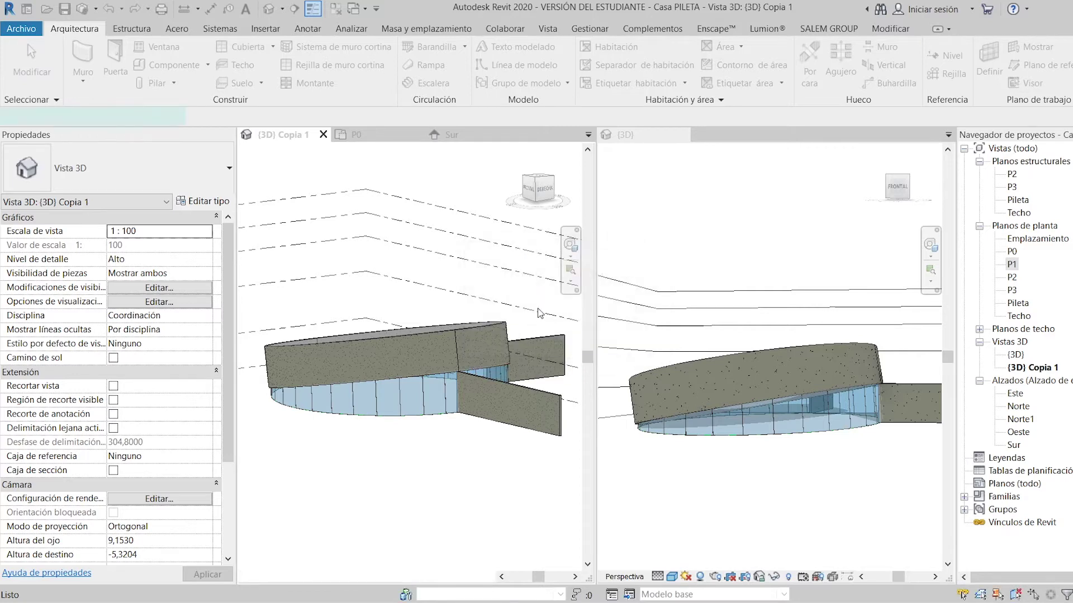
shift+middle_drag(393, 360, 524, 255)
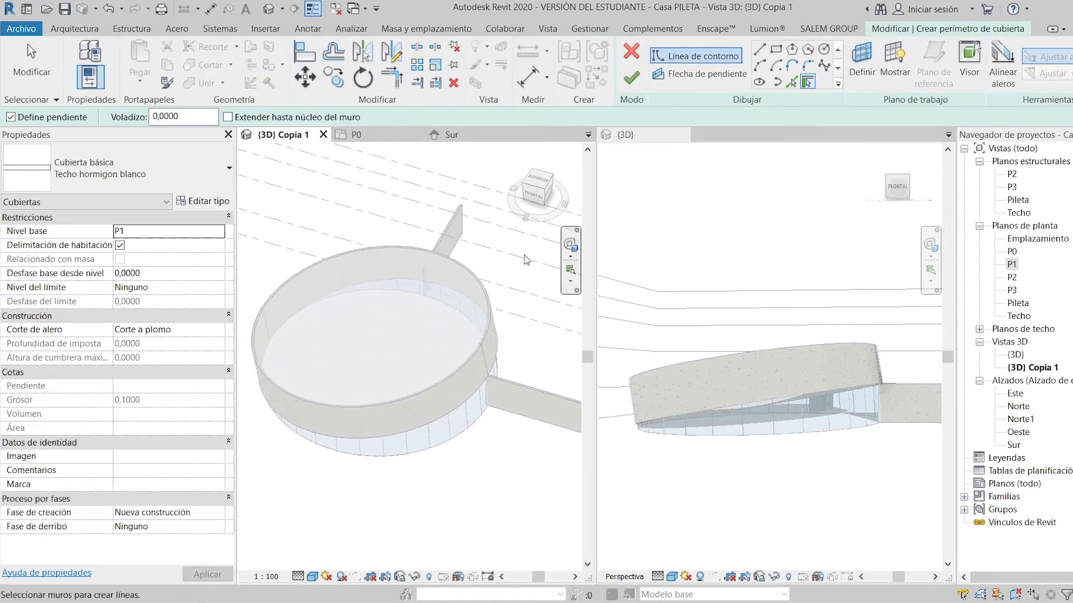
Step: Pick grid line 3 as a roof footprint line in the P1 floor plan, then return to the {3D} Copia 1 view
click(588, 135)
click(632, 181)
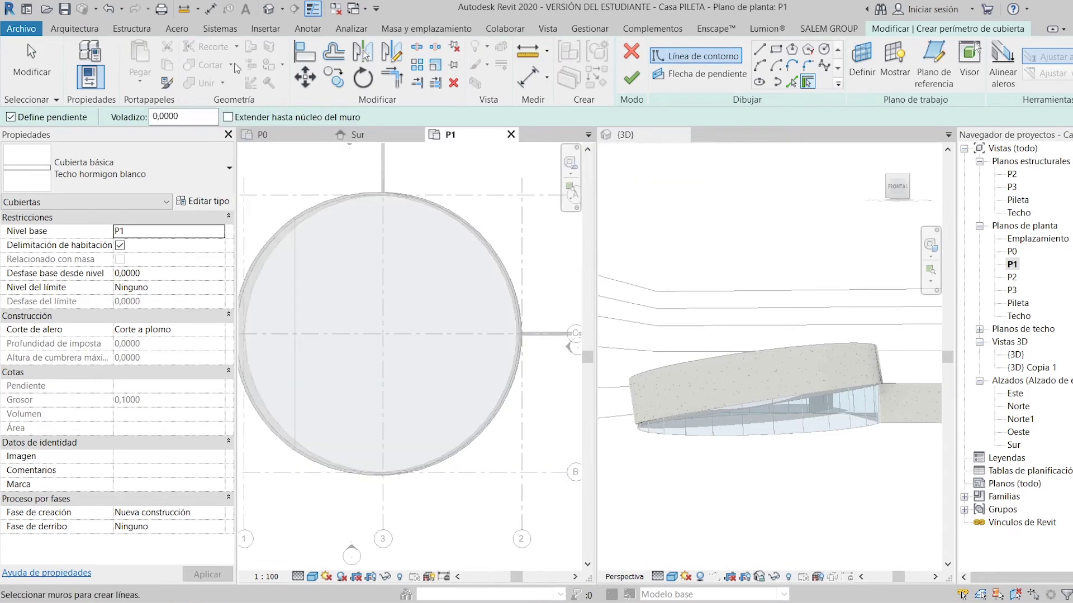
click(792, 83)
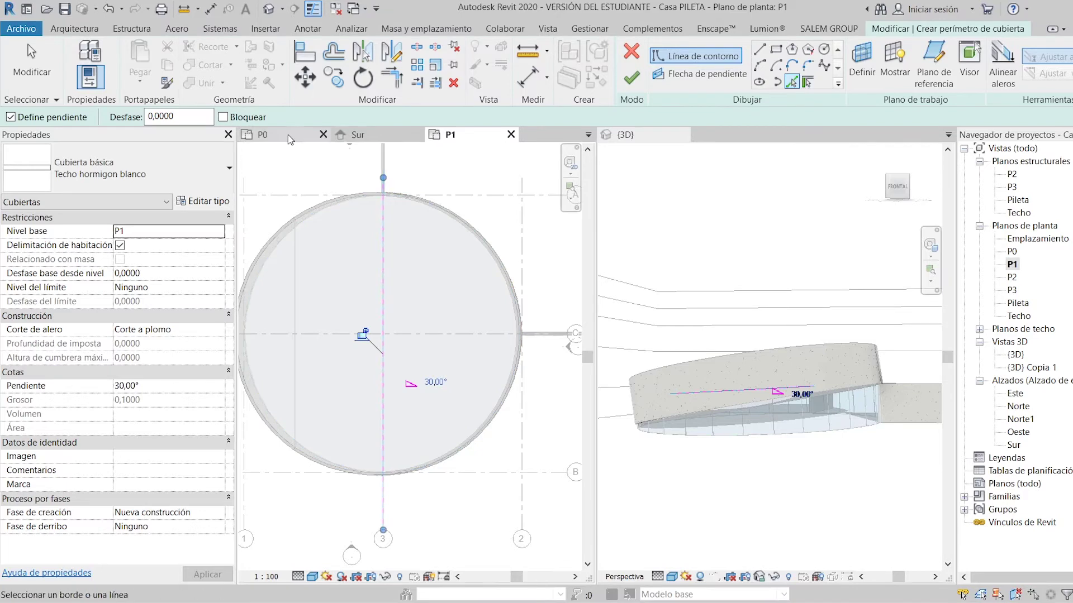
click(588, 134)
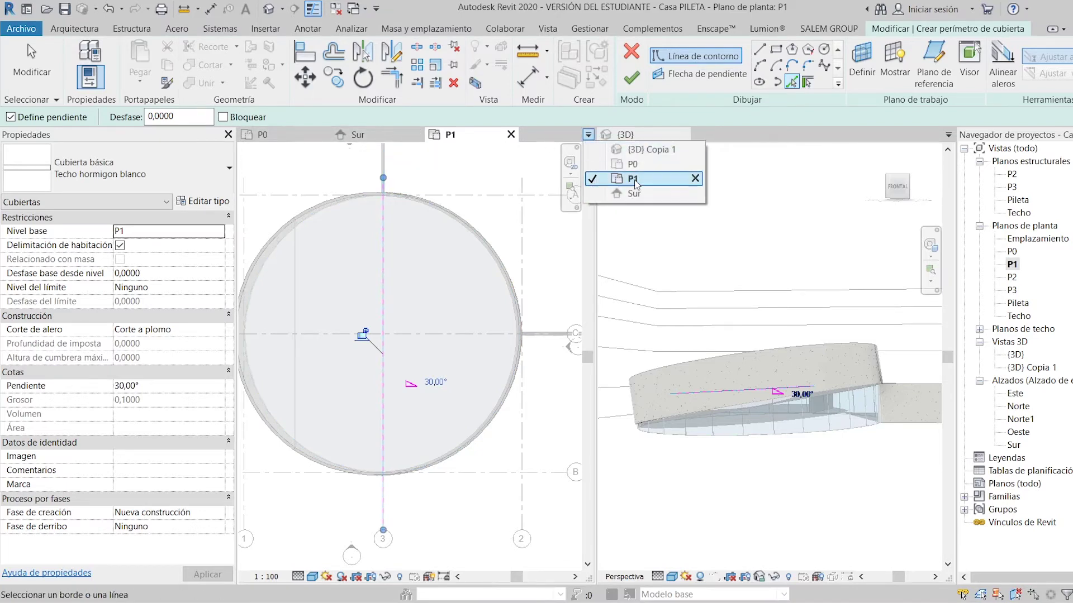
click(629, 152)
Step: Pick the circular wall's curved edges as the roof's outline in the {3D} Copia 1 view
scroll(438, 301, up, 5)
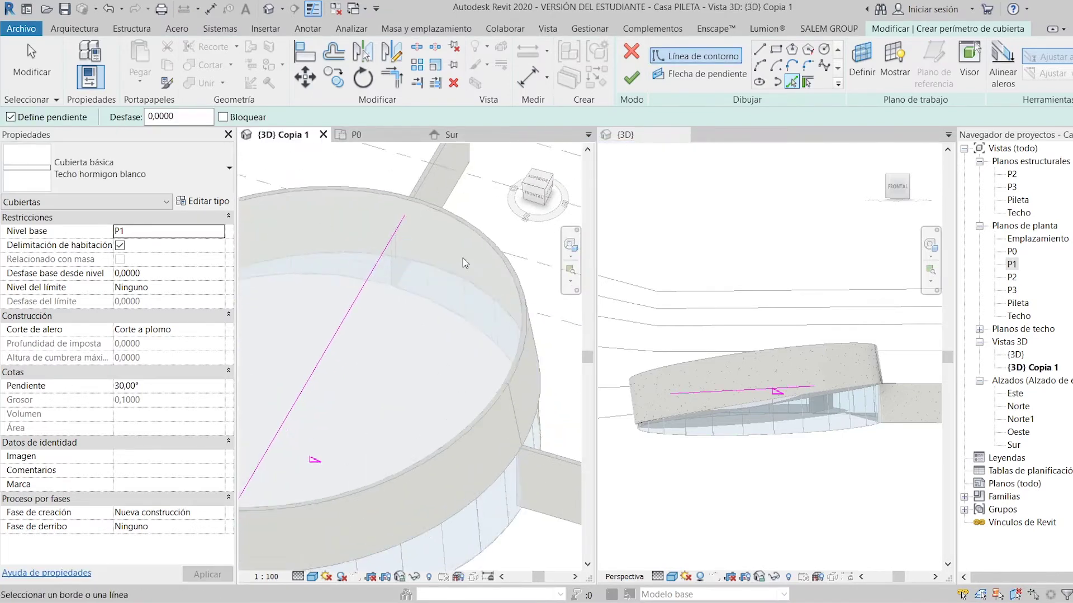
middle_drag(477, 447, 493, 341)
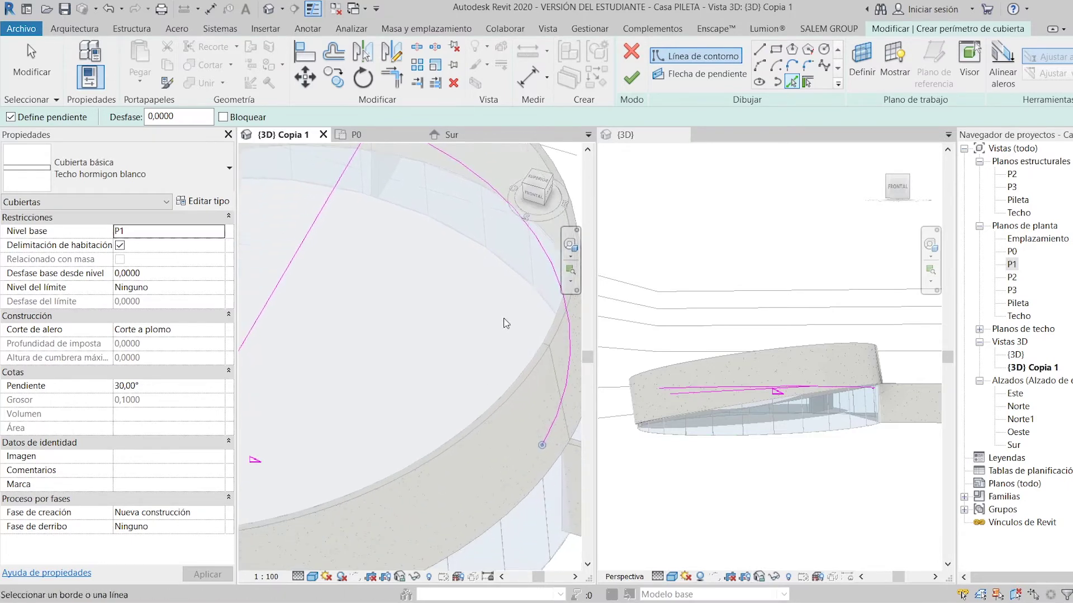
scroll(428, 367, down, 4)
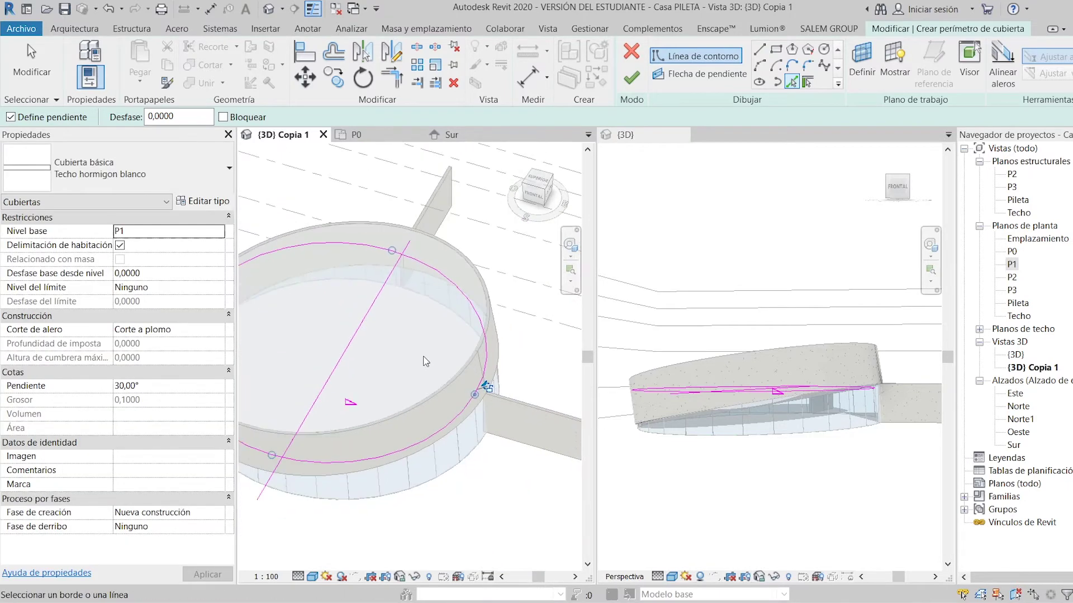
Step: Trim the roof outline's straight line and arcs to each other so they form one closed circular segment
key(t)
key(r)
click(292, 449)
click(384, 284)
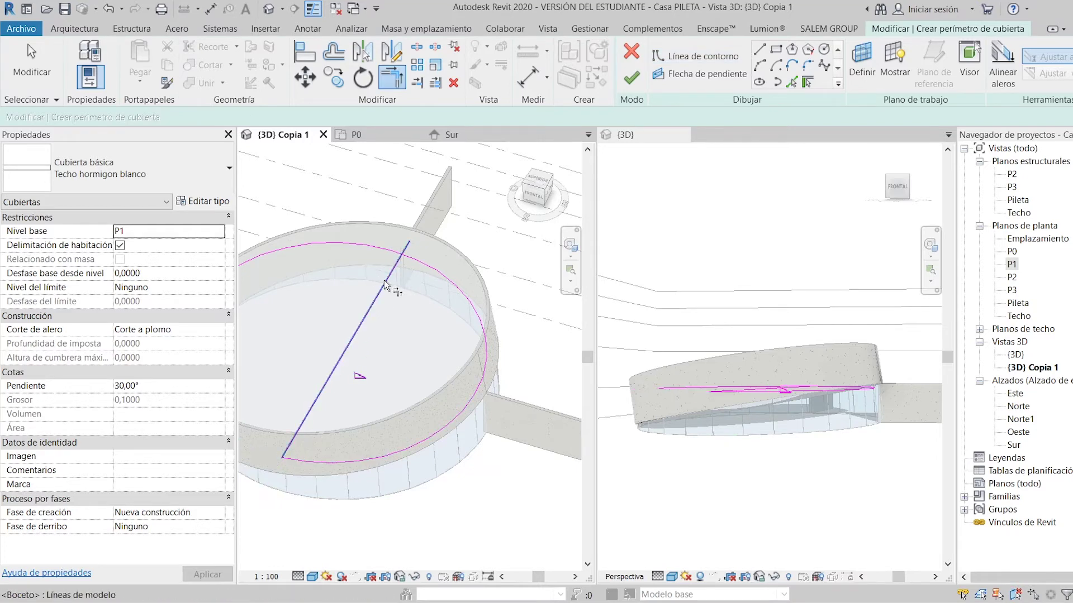
click(427, 263)
key(Escape)
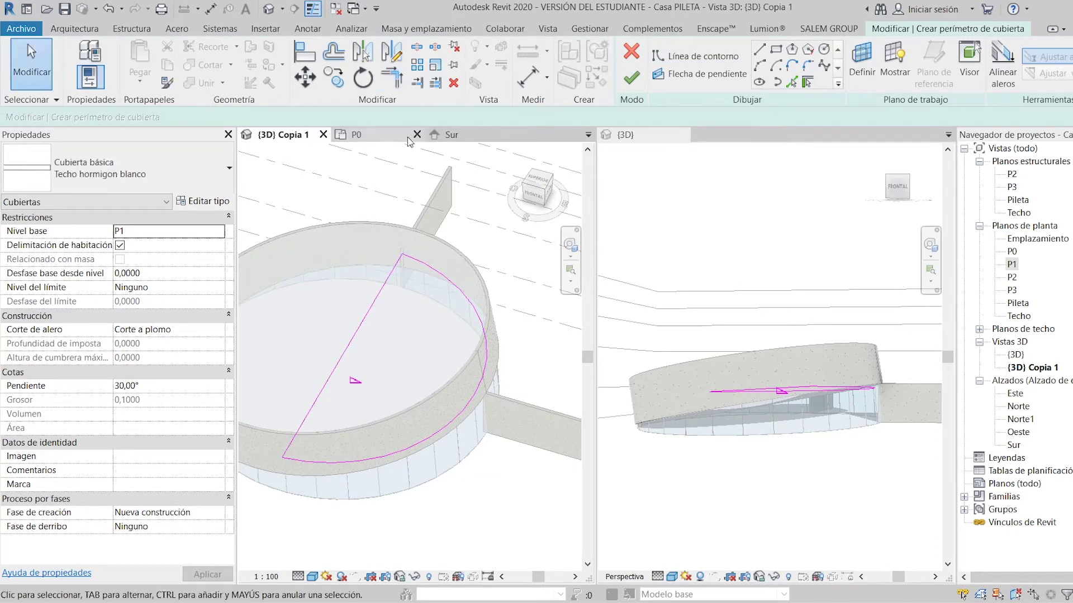
Step: In the P1 floor plan, set the straight roof line 3.5 m from grid line 3 and finish the roof sketch
click(606, 136)
click(588, 134)
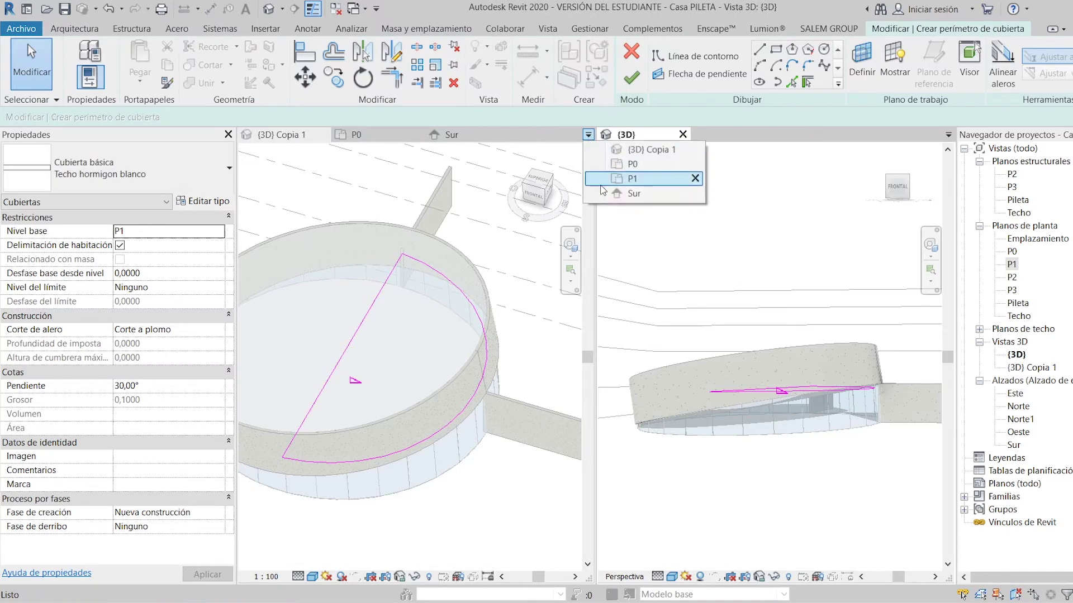
click(632, 179)
click(349, 294)
drag(345, 295, 326, 294)
click(359, 159)
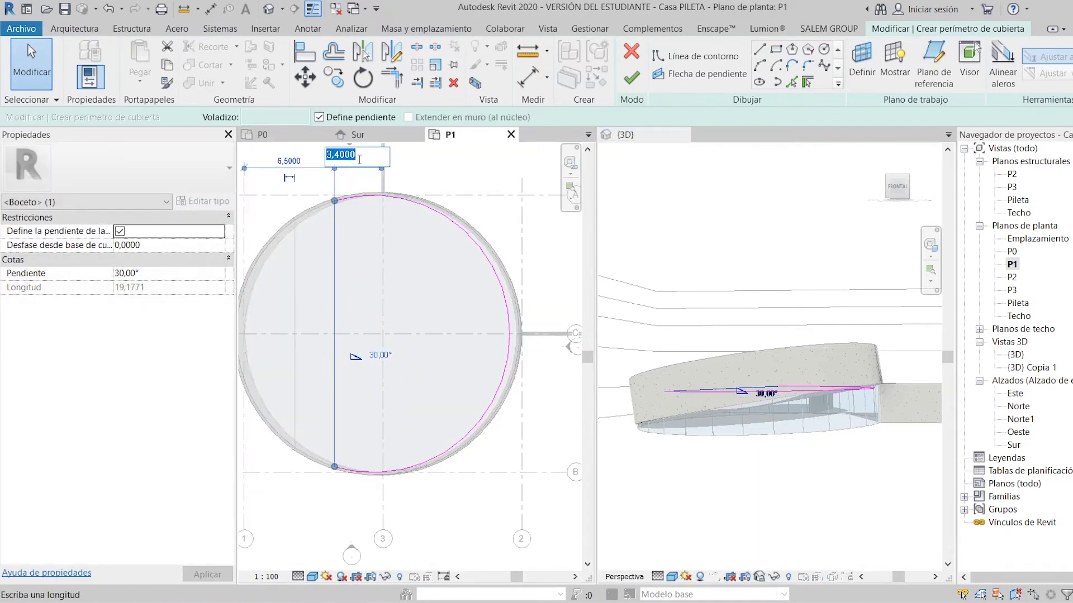
text(3.5)
key(Return)
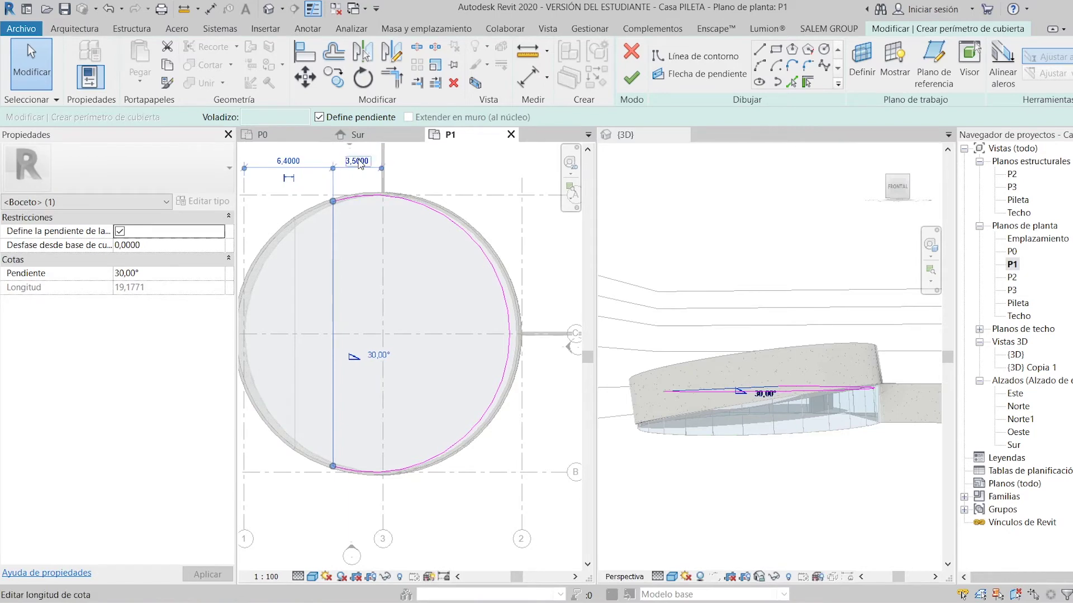
click(638, 79)
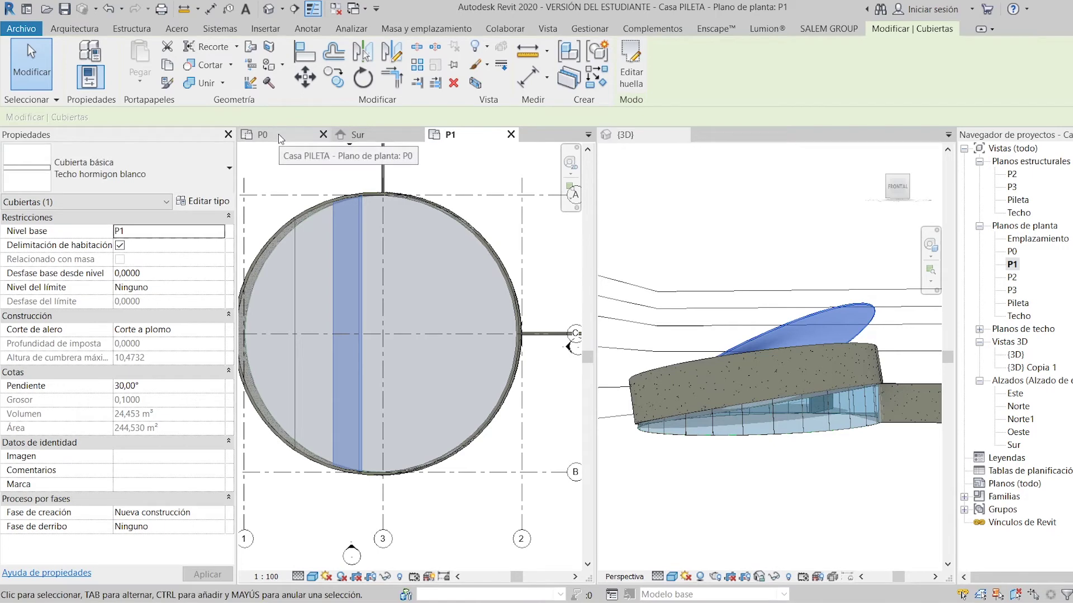
Step: In the {3D} Copia 1 view, edit the roof's footprint, set the straight line's slope to 10°, and finish the sketch
click(587, 135)
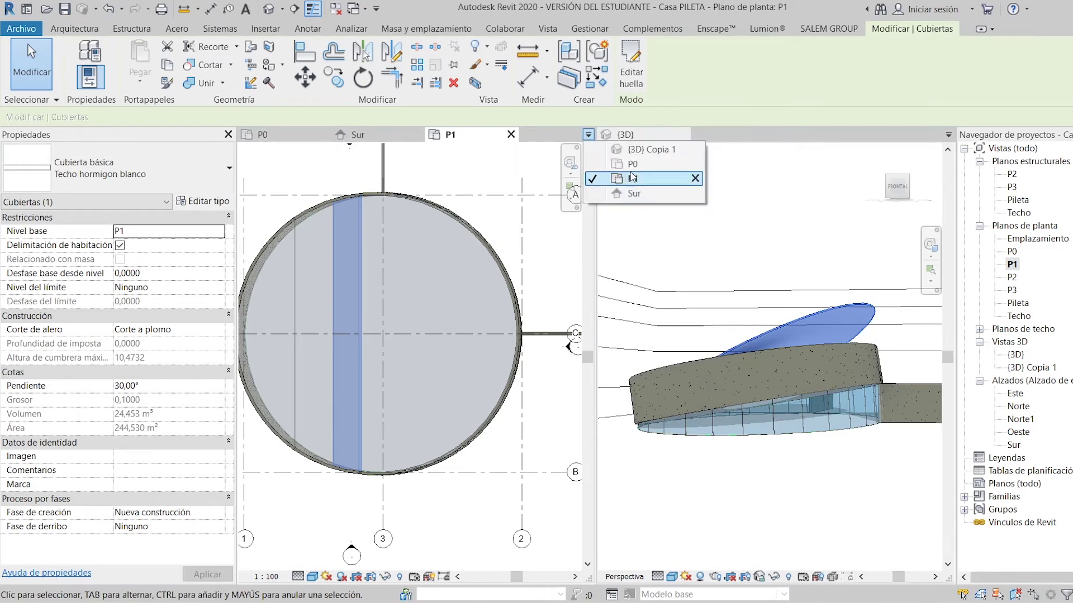
click(620, 151)
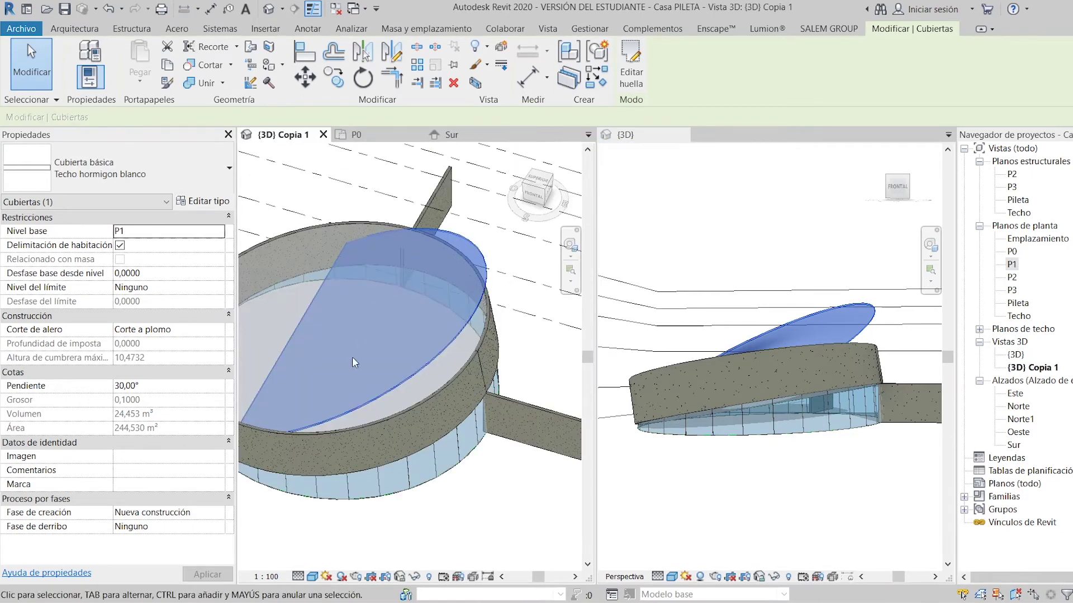
double_click(285, 325)
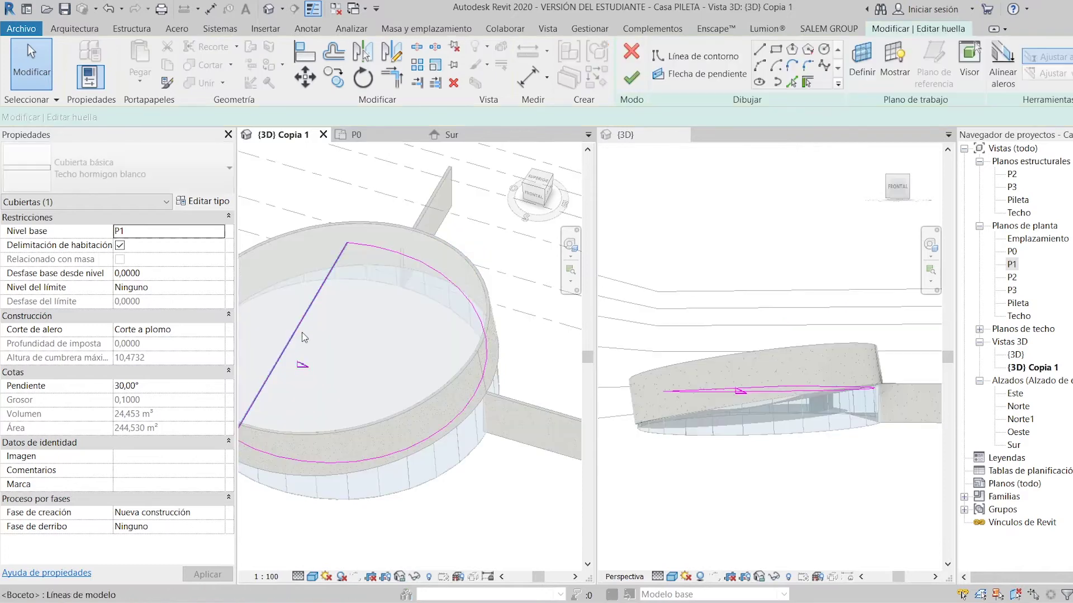
click(279, 362)
click(301, 362)
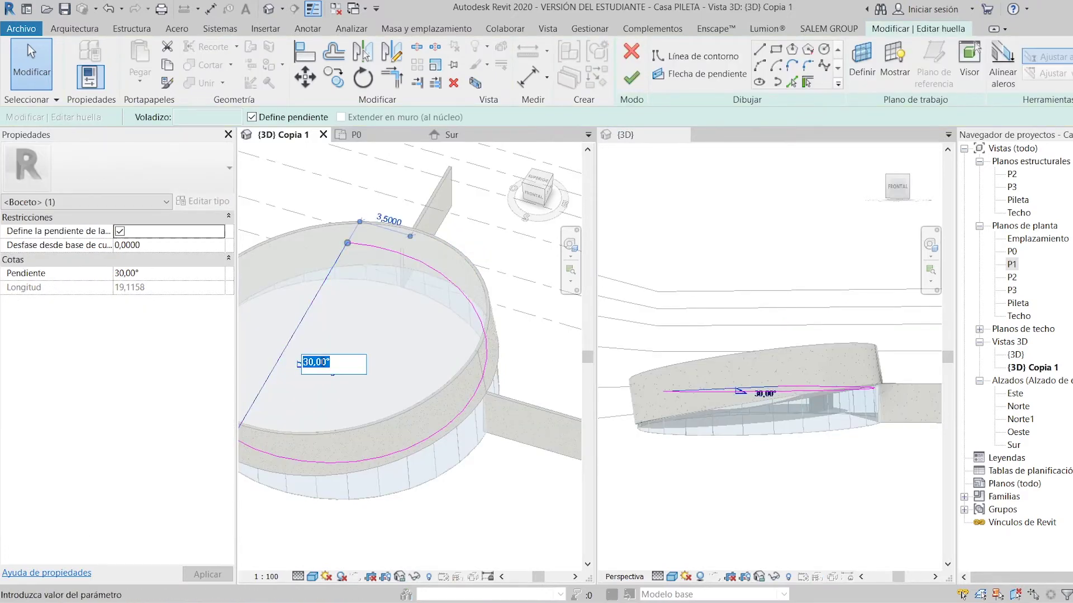
text(10)
key(Return)
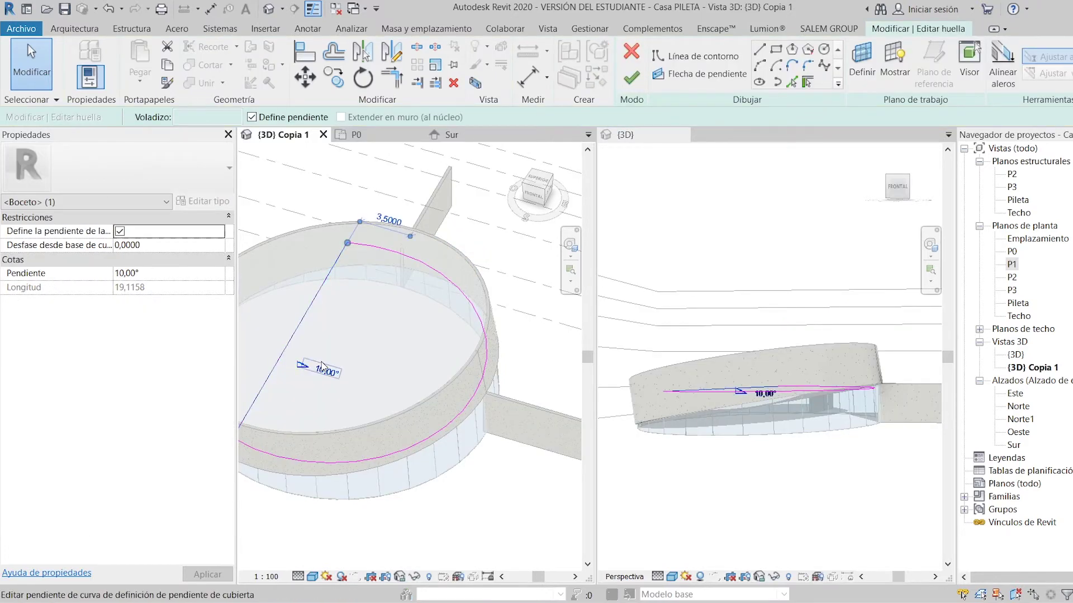
click(633, 78)
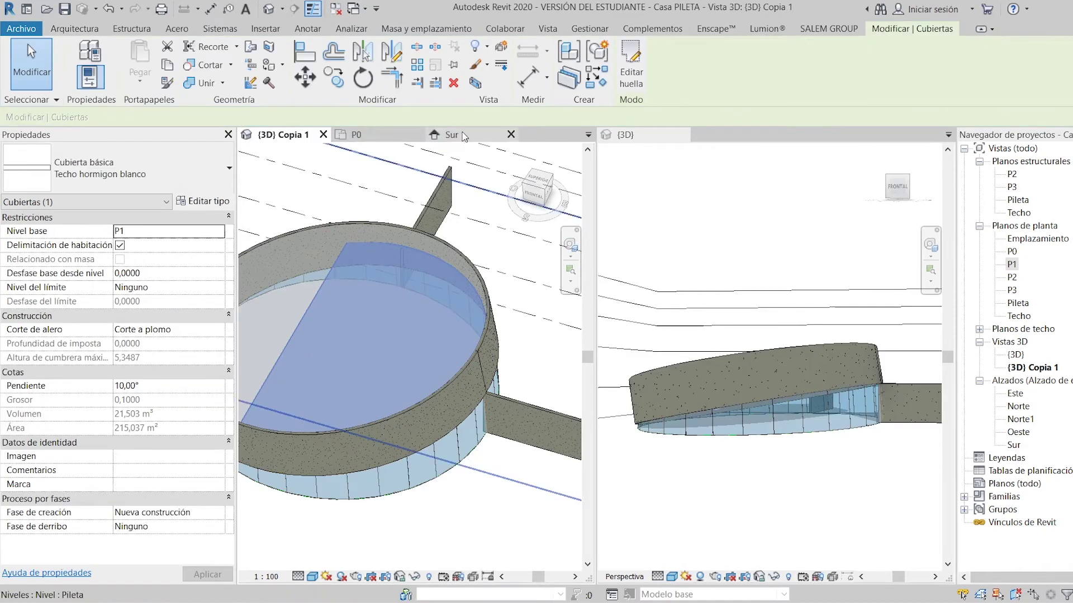
Step: Temporarily hide the circular concrete wall in front of the roof in the Sur elevation
click(464, 137)
scroll(397, 410, down, 2)
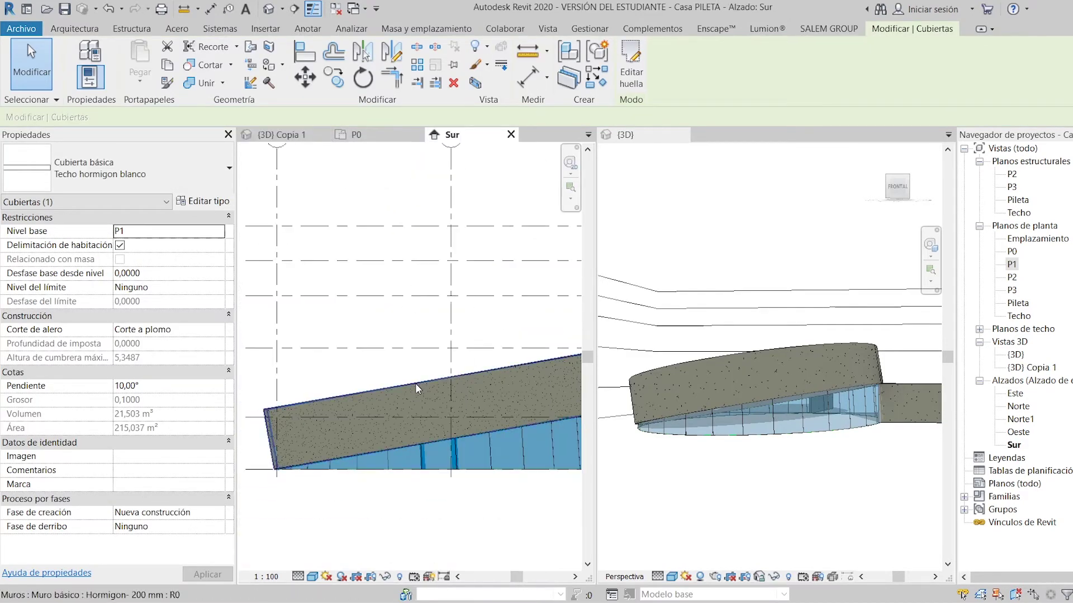
click(415, 384)
key(h)
key(h)
Step: Move the roof vertically up about 1.58 m from its lower end's upper corner to the wall's sloped top edge
scroll(391, 416, up, 3)
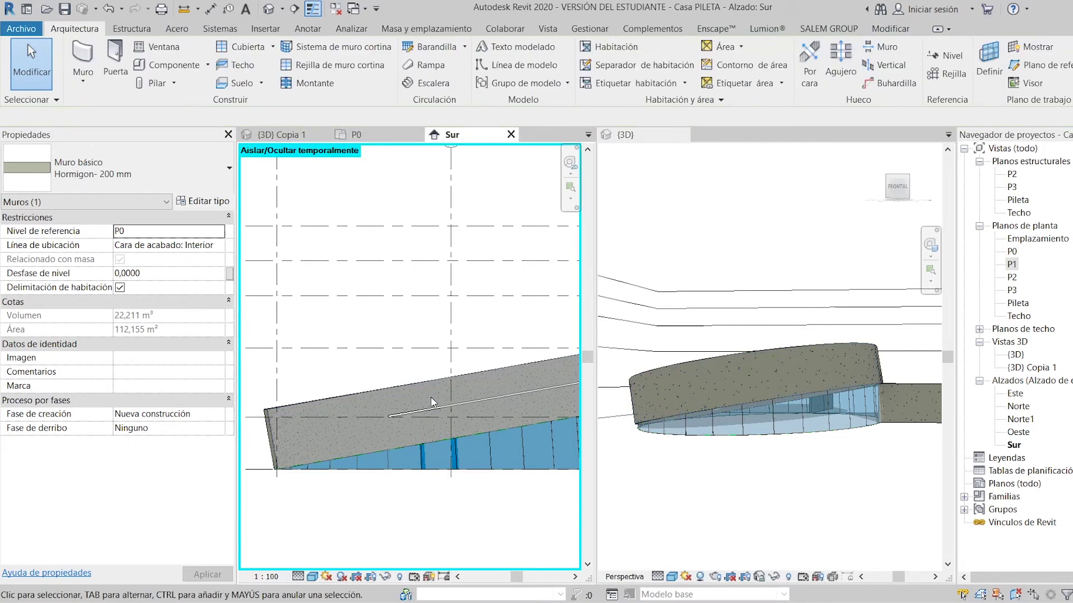
click(391, 410)
scroll(391, 410, up, 2)
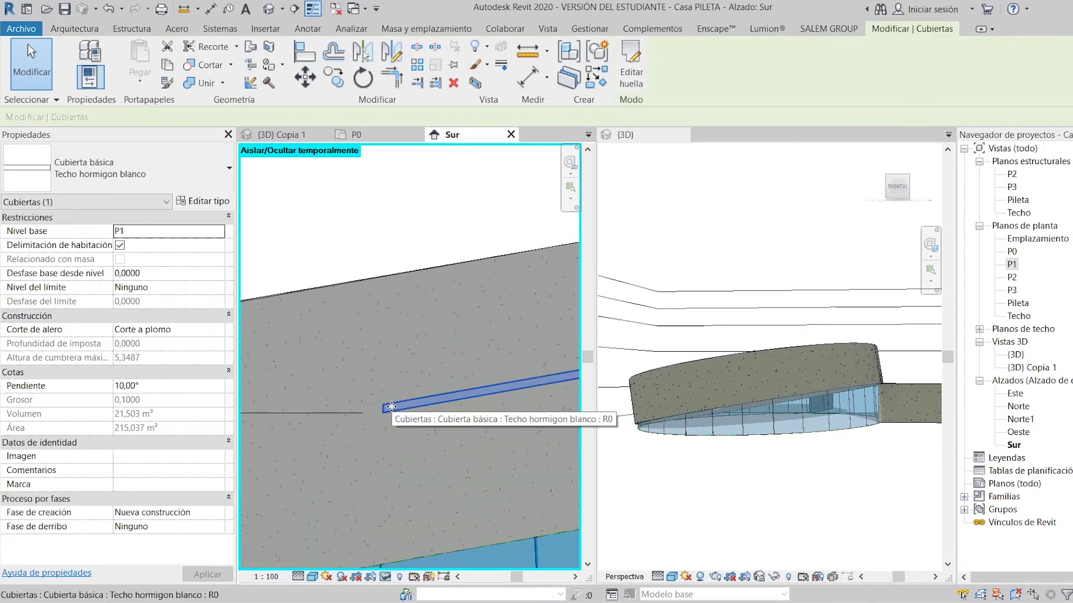
key(Escape)
scroll(383, 408, up, 1)
key(m)
key(v)
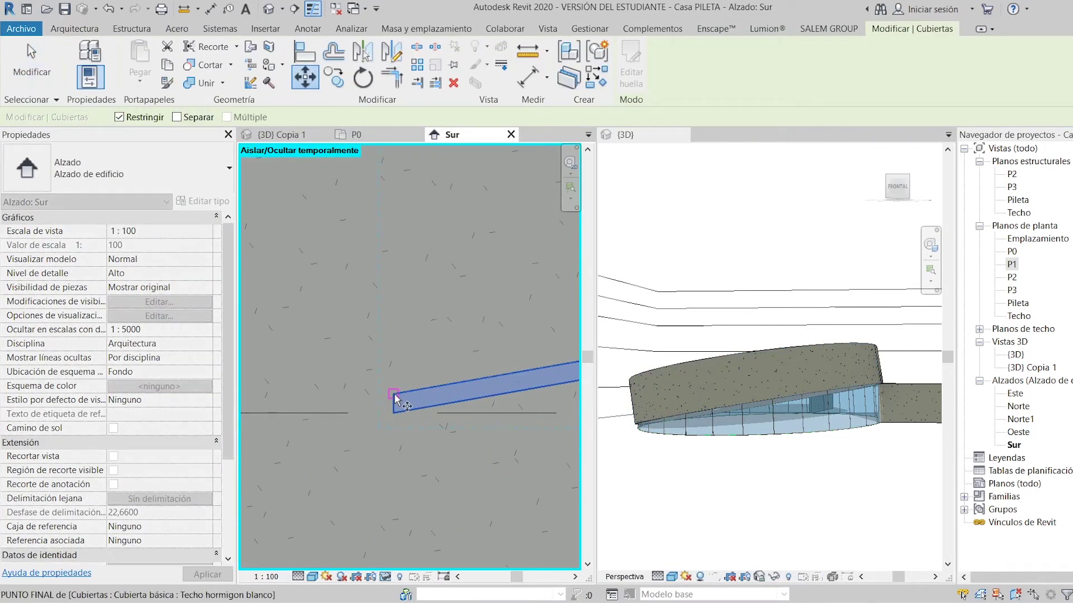
click(394, 395)
middle_drag(393, 395, 399, 518)
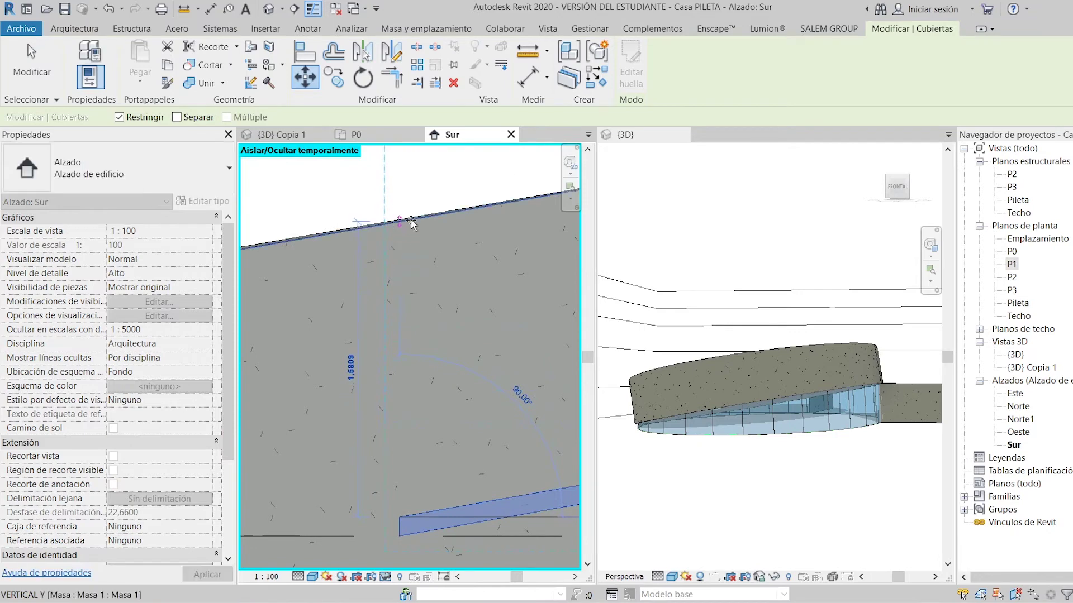
click(411, 224)
scroll(409, 316, down, 5)
scroll(369, 341, down, 3)
click(378, 291)
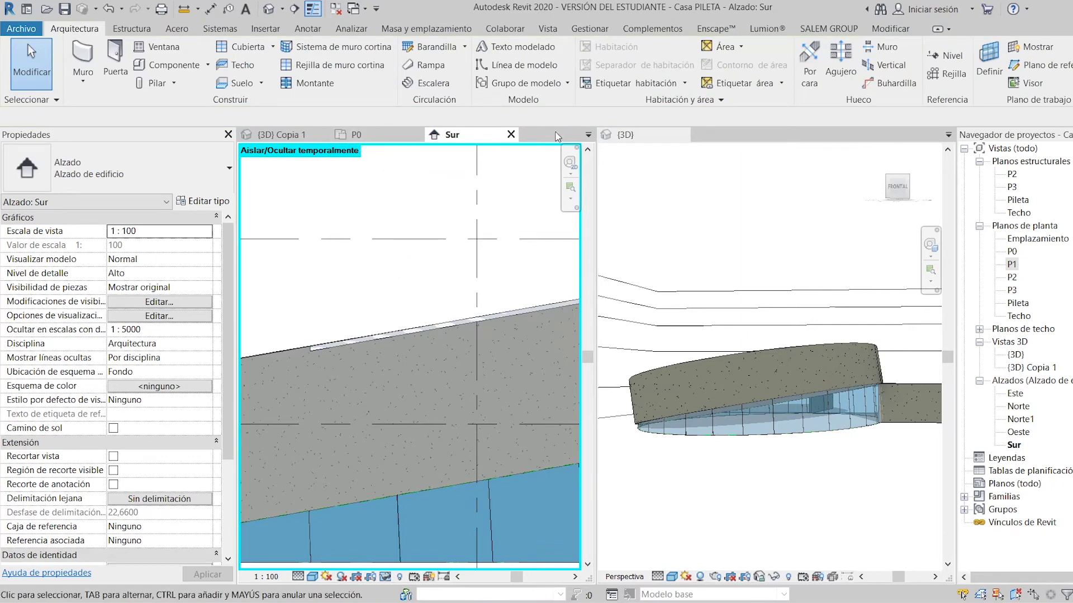
Step: Return to the {3D} Copia 1 view and open the layer structure of the roof's type, Techo hormigon blanco
click(589, 135)
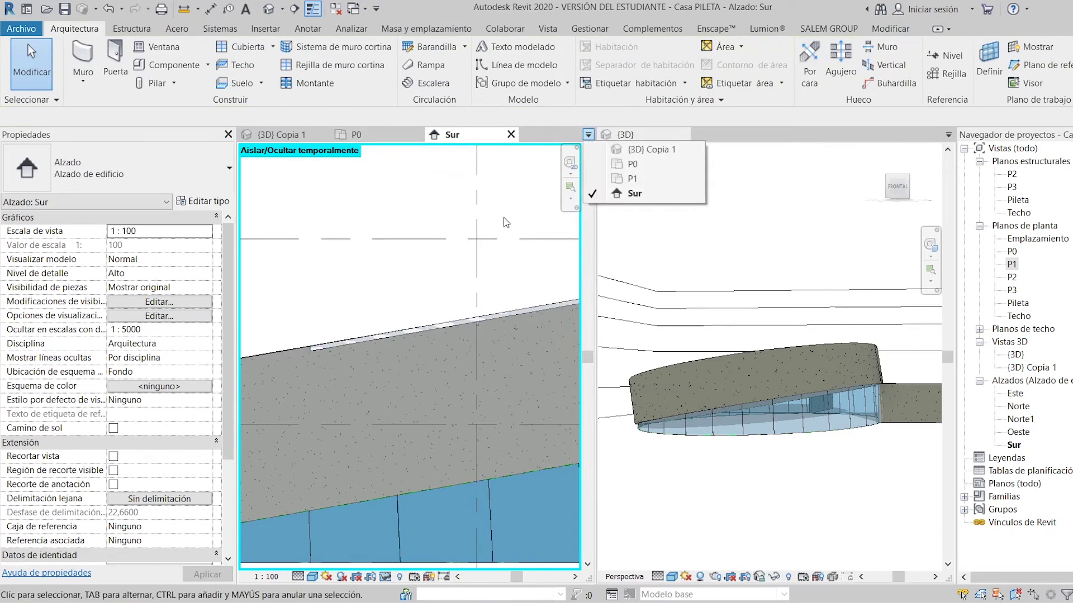
click(631, 151)
shift+middle_drag(346, 377, 450, 333)
scroll(502, 331, down, 3)
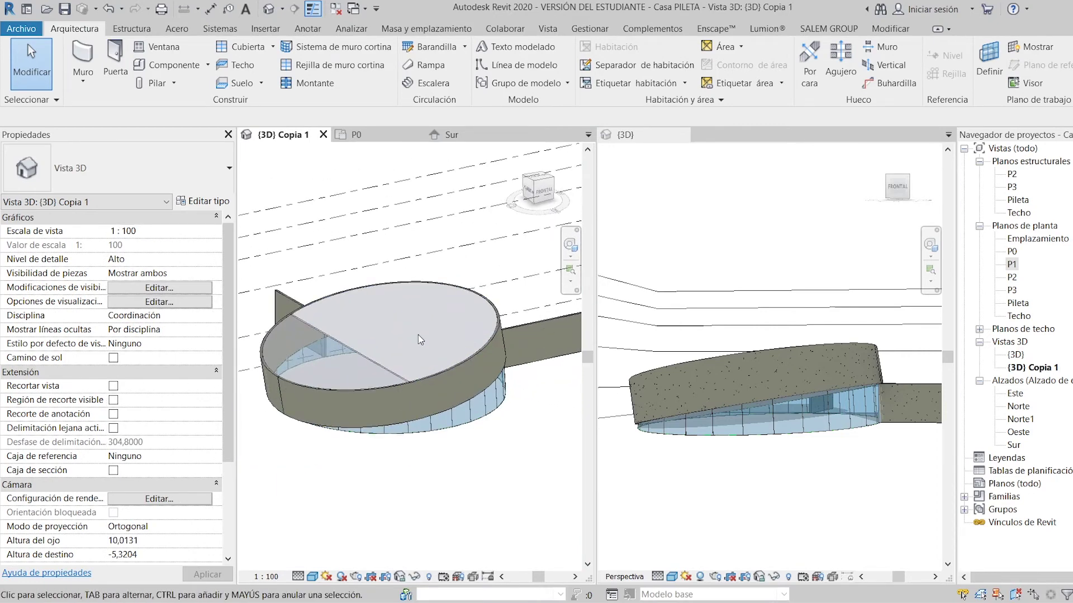
click(361, 348)
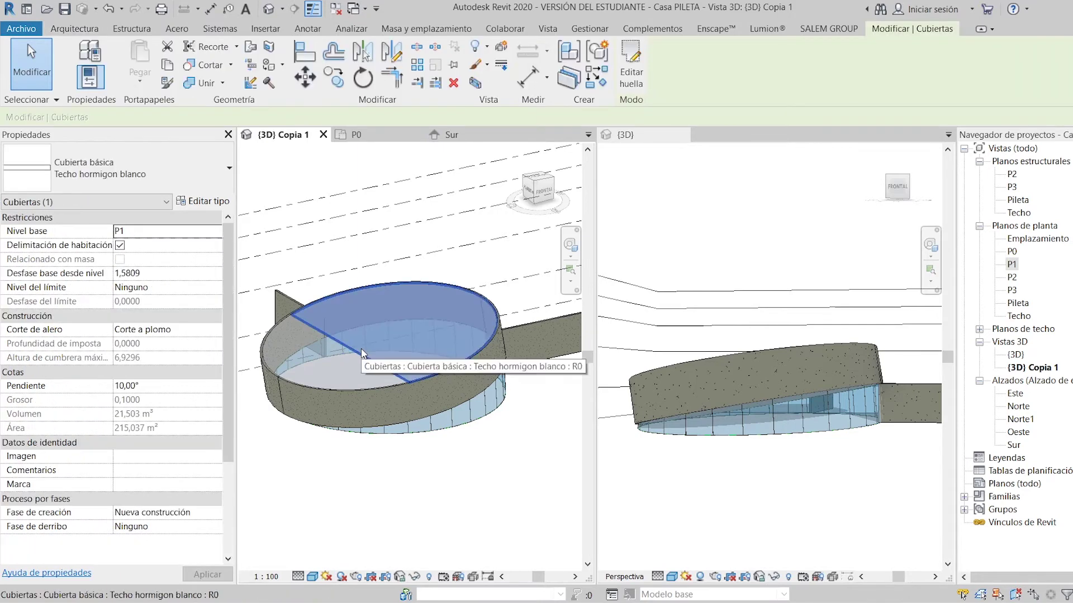
click(203, 201)
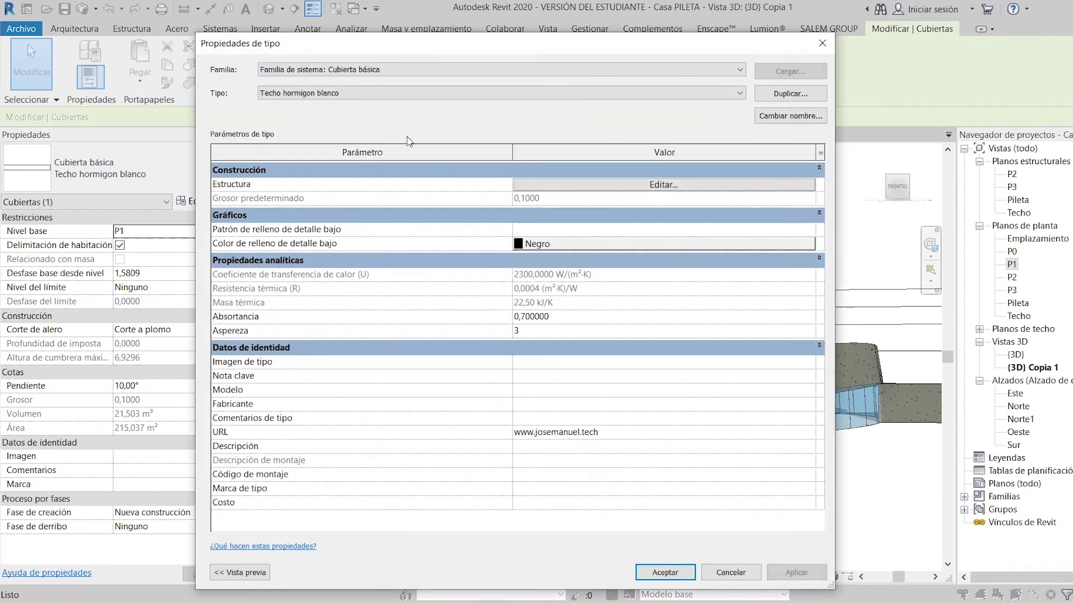
click(656, 185)
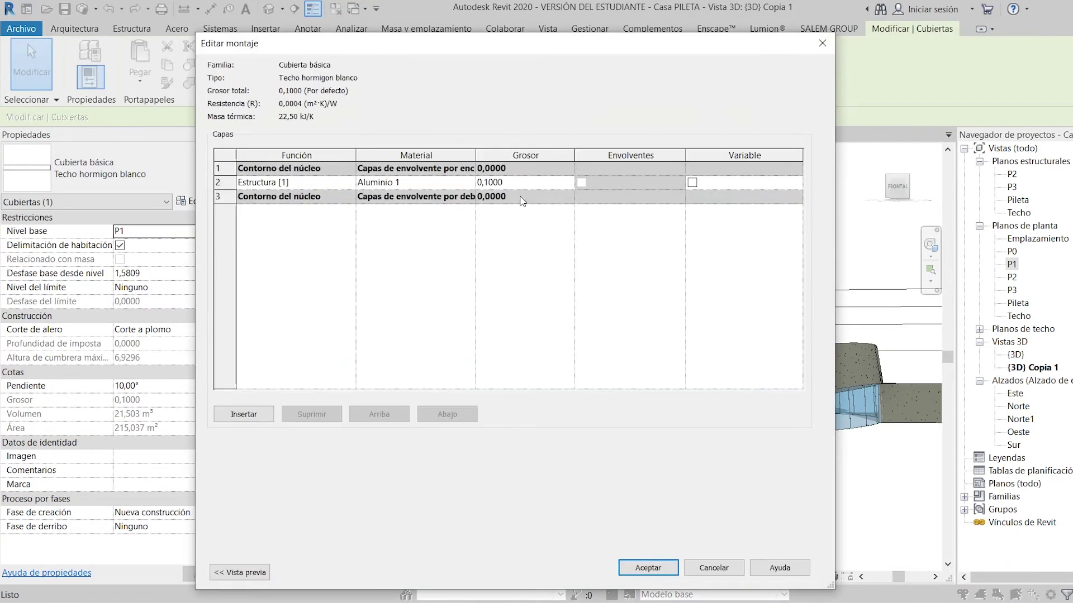
Step: Assign the material Hormigón, Prefabricado to the roof type's structure layer and accept the type changes
click(463, 182)
click(471, 183)
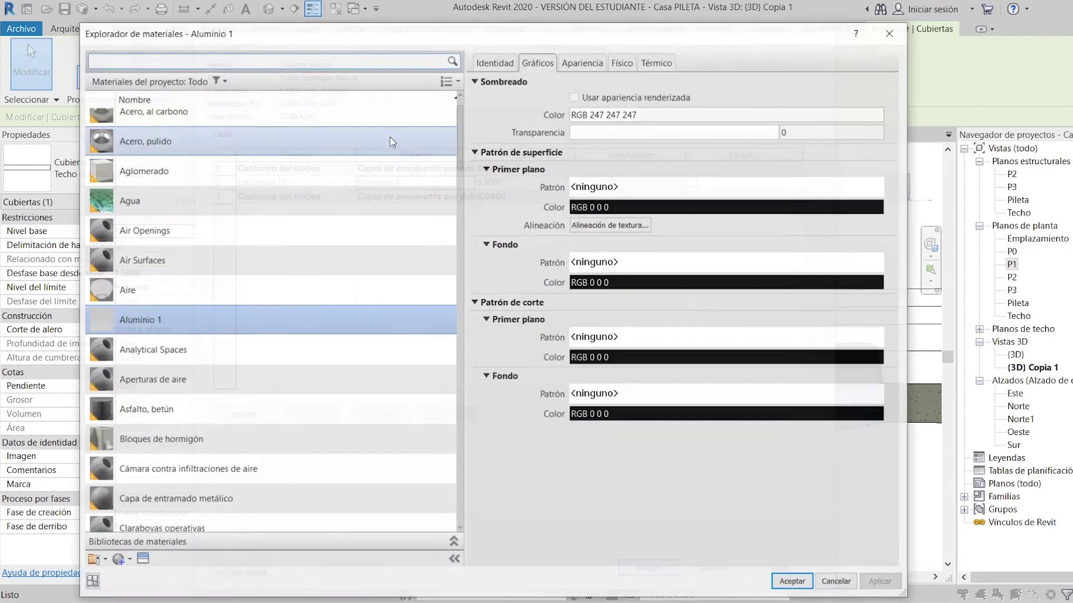
scroll(223, 363, down, 3)
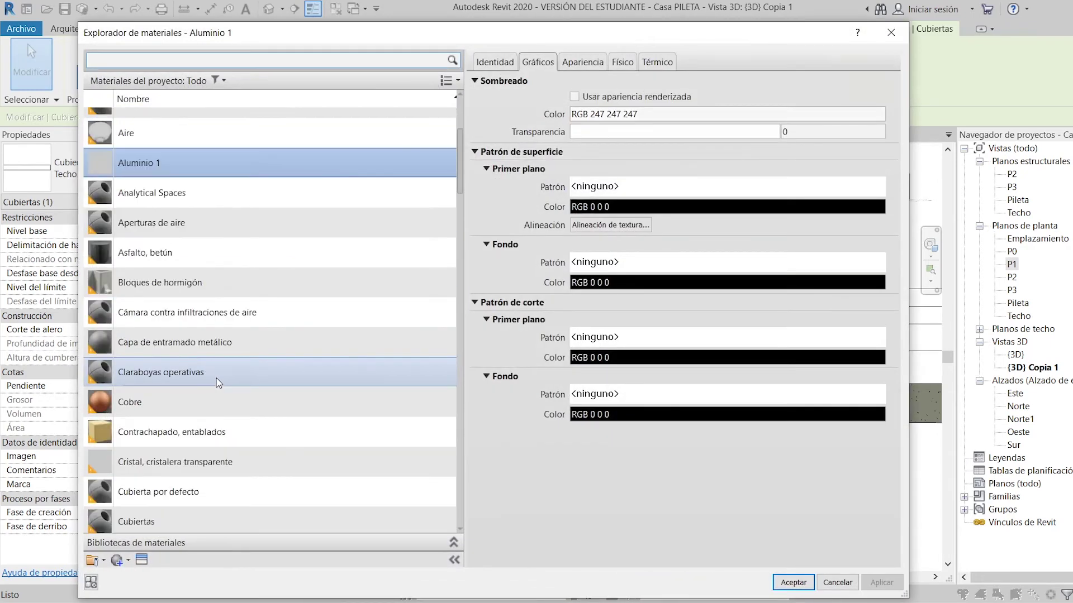
text(h)
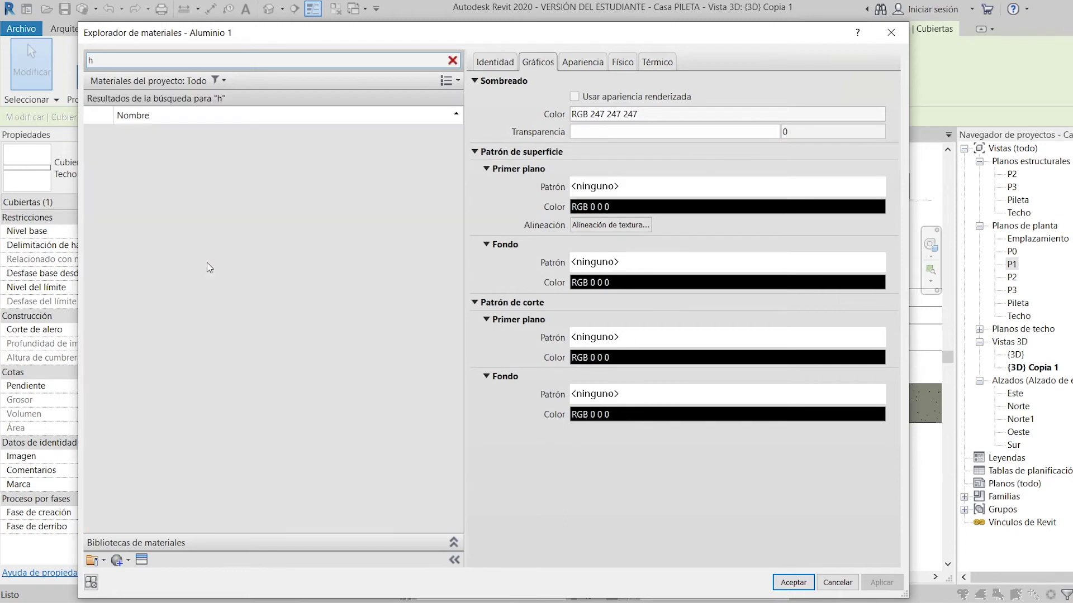
text(o)
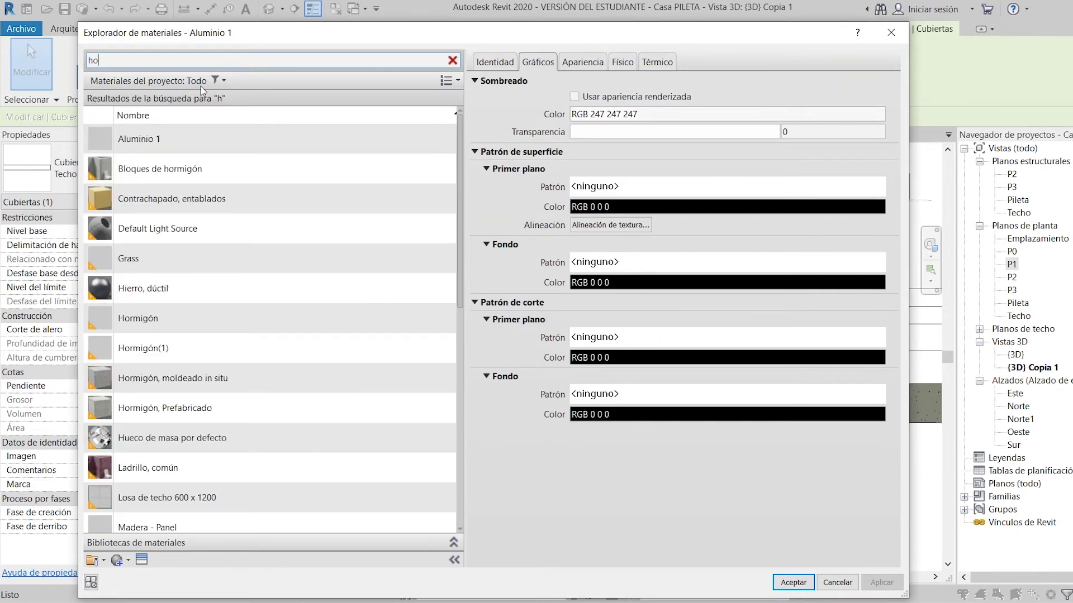
text(rm)
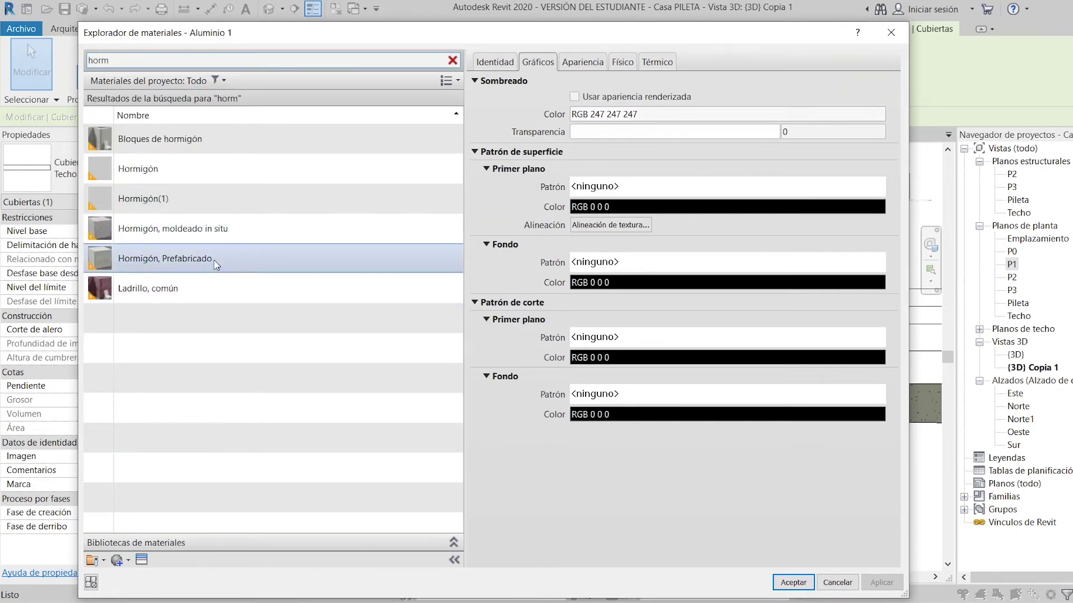
click(216, 265)
click(792, 583)
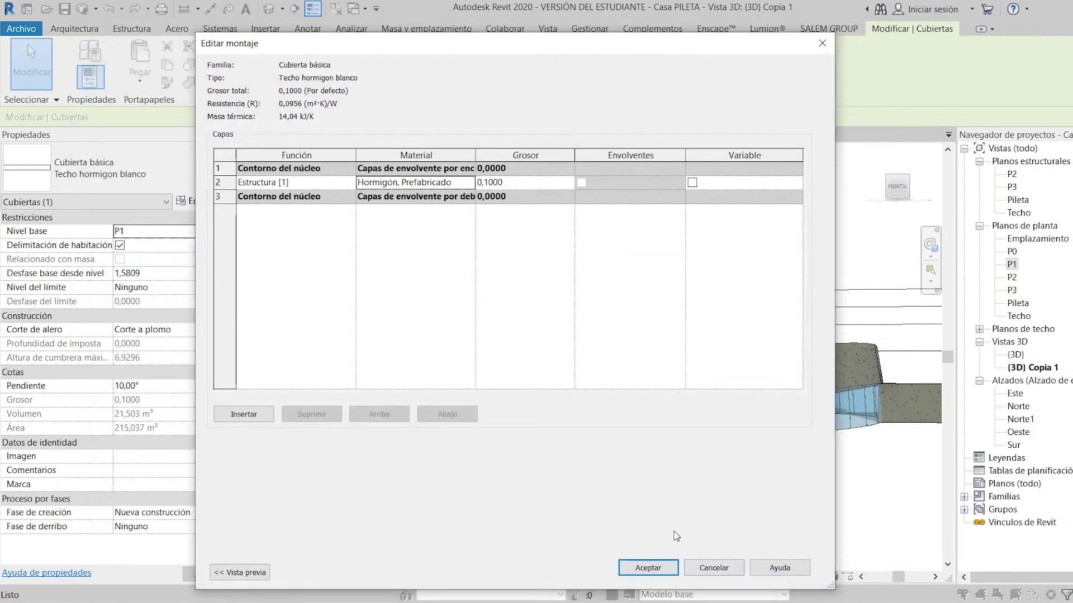
click(645, 569)
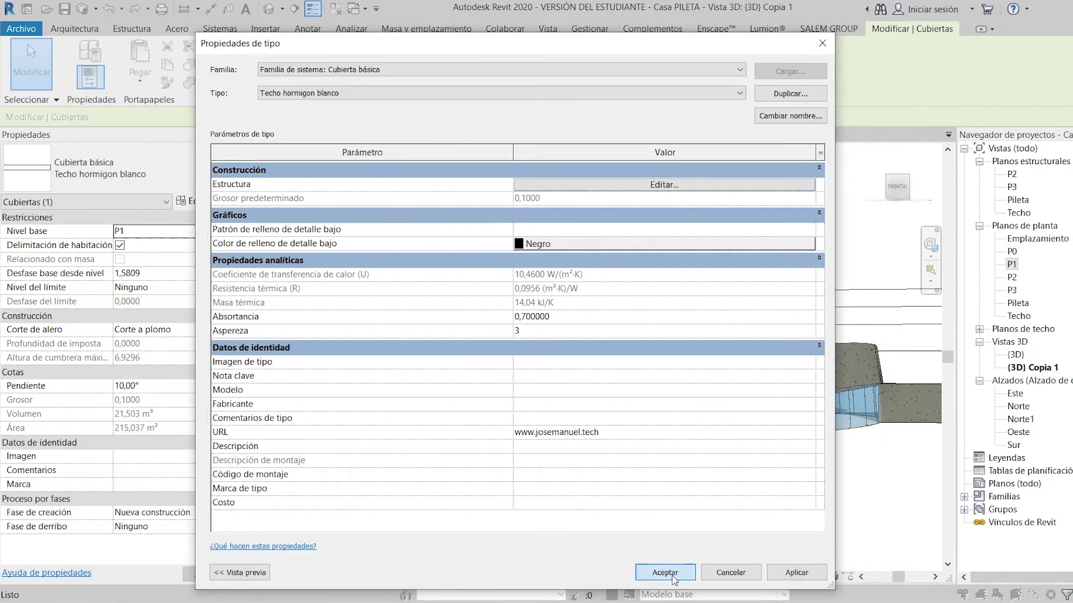
click(664, 573)
click(511, 478)
shift+middle_drag(471, 435, 441, 398)
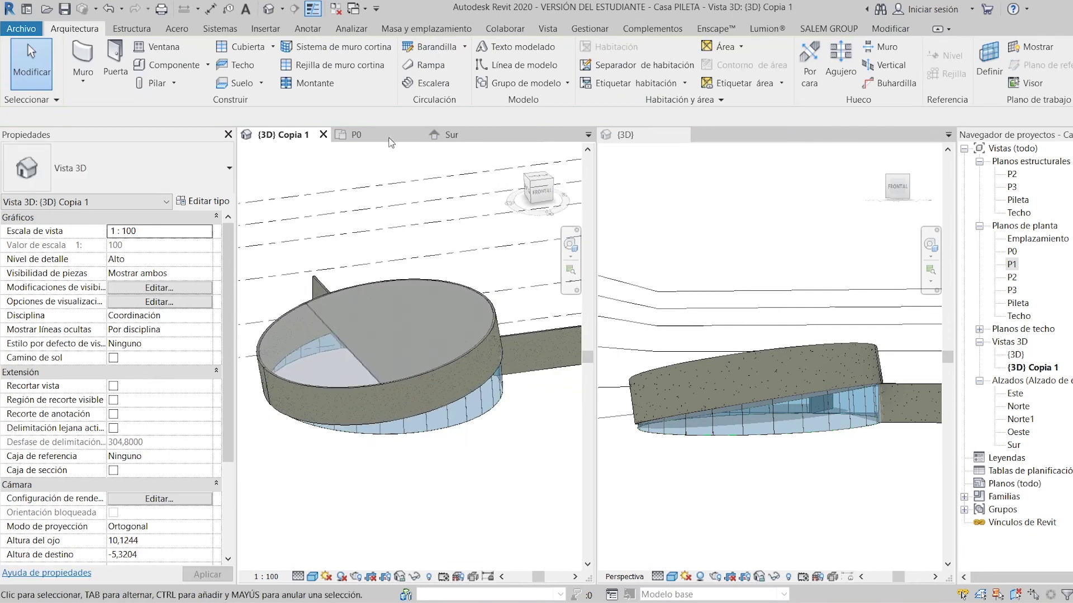
Step: In the P0 floor plan, draw a Ventana con parante 2 curtain wall about 18.7 m long, vertically along the circle's straight chord line
click(390, 139)
scroll(323, 203, up, 2)
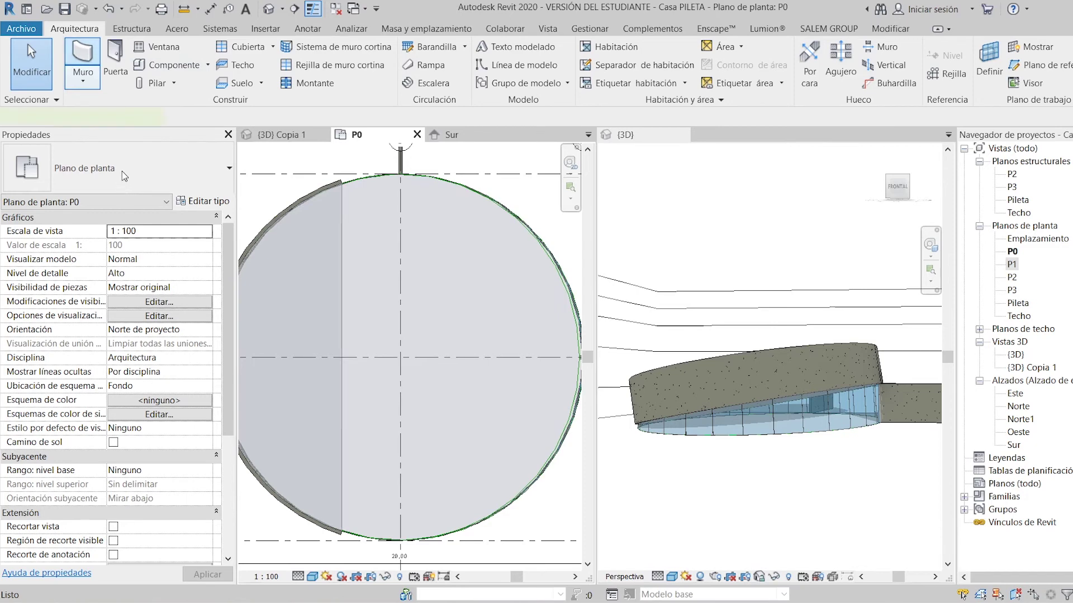
key(w)
key(a)
click(143, 172)
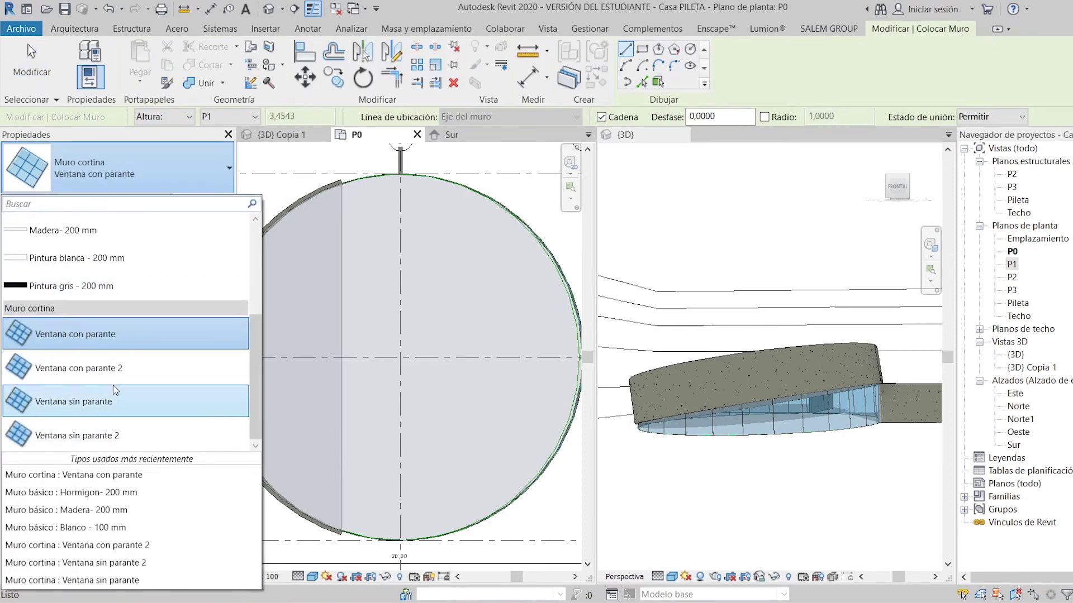
click(118, 368)
scroll(331, 196, up, 3)
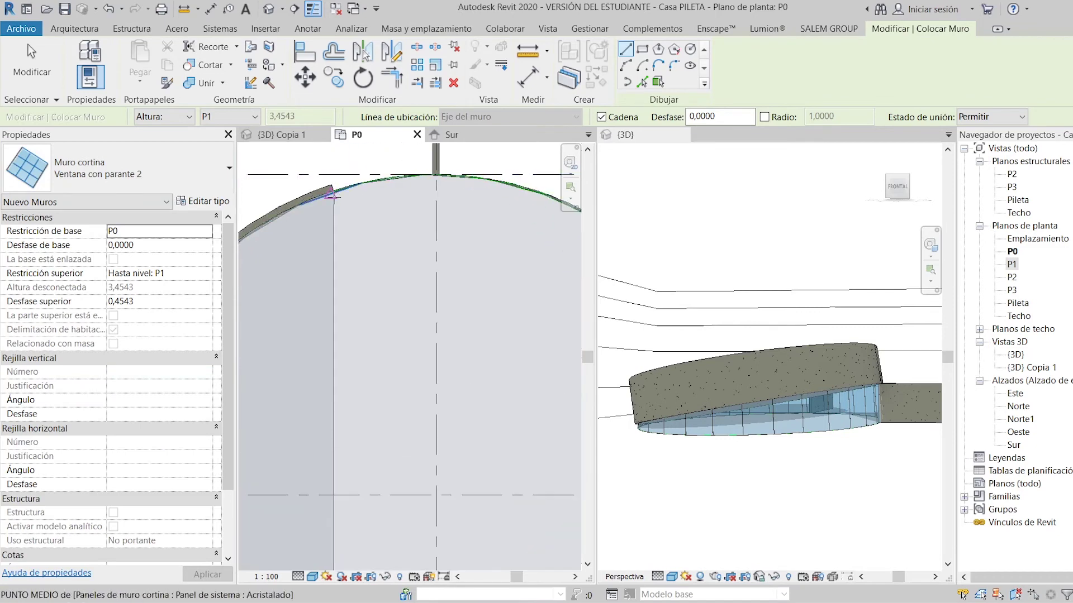
scroll(331, 195, up, 2)
scroll(332, 192, up, 2)
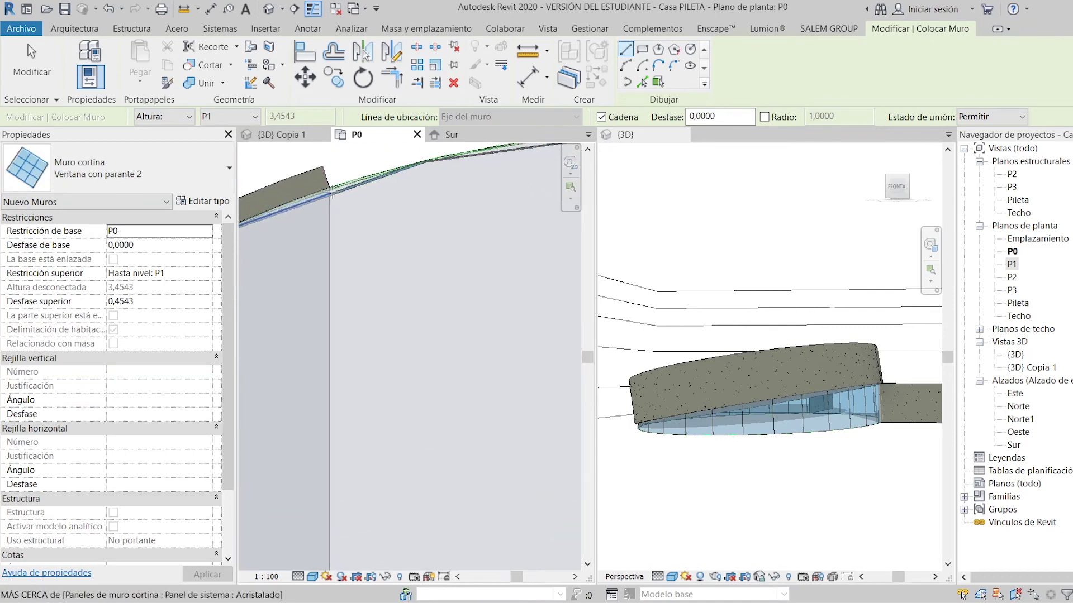
click(338, 188)
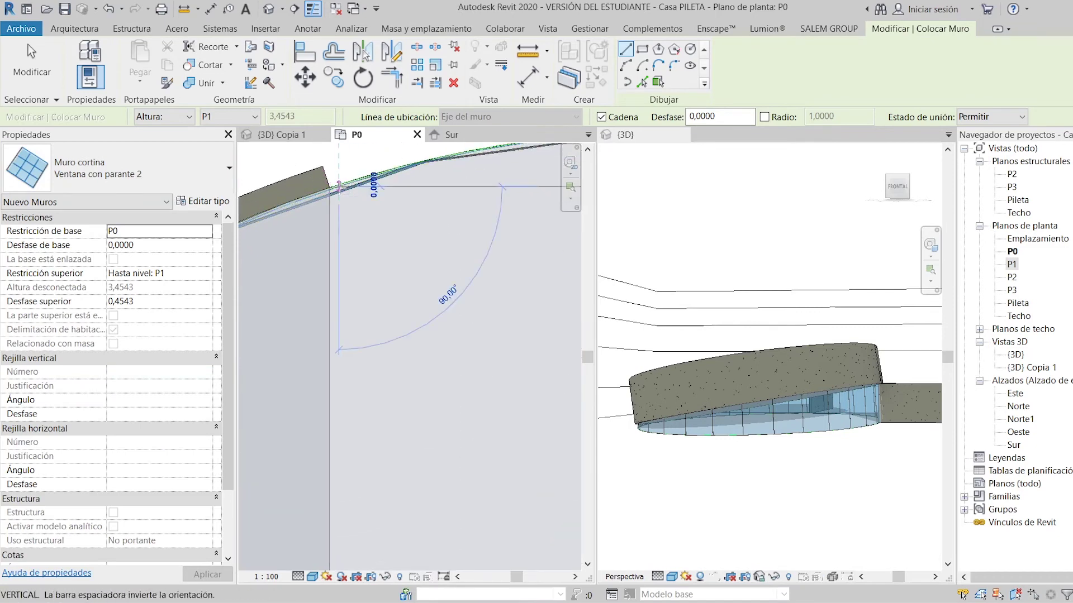
scroll(338, 188, down, 5)
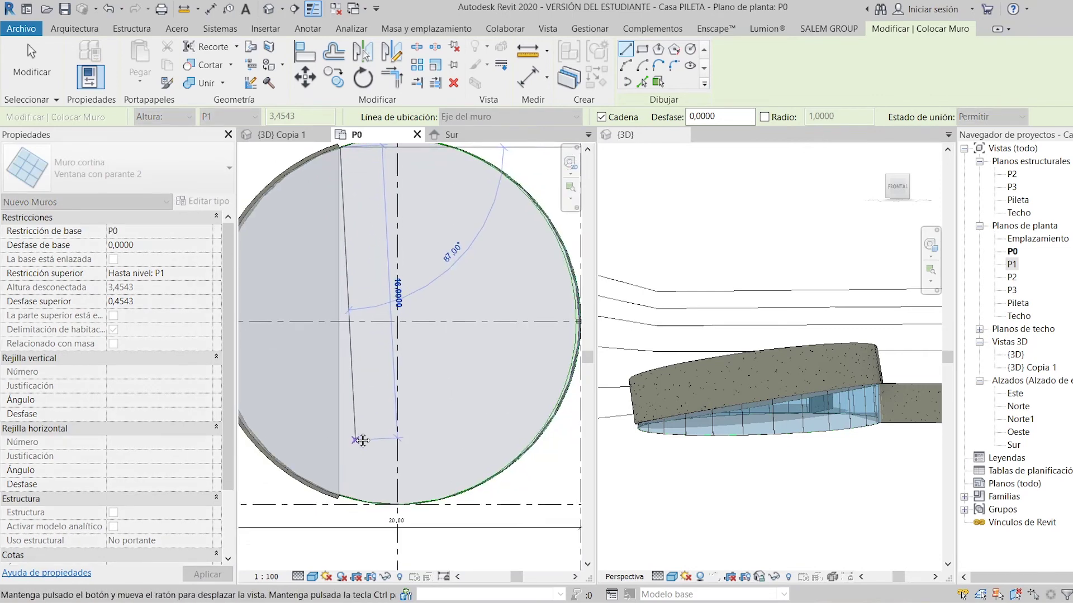
scroll(364, 453, up, 4)
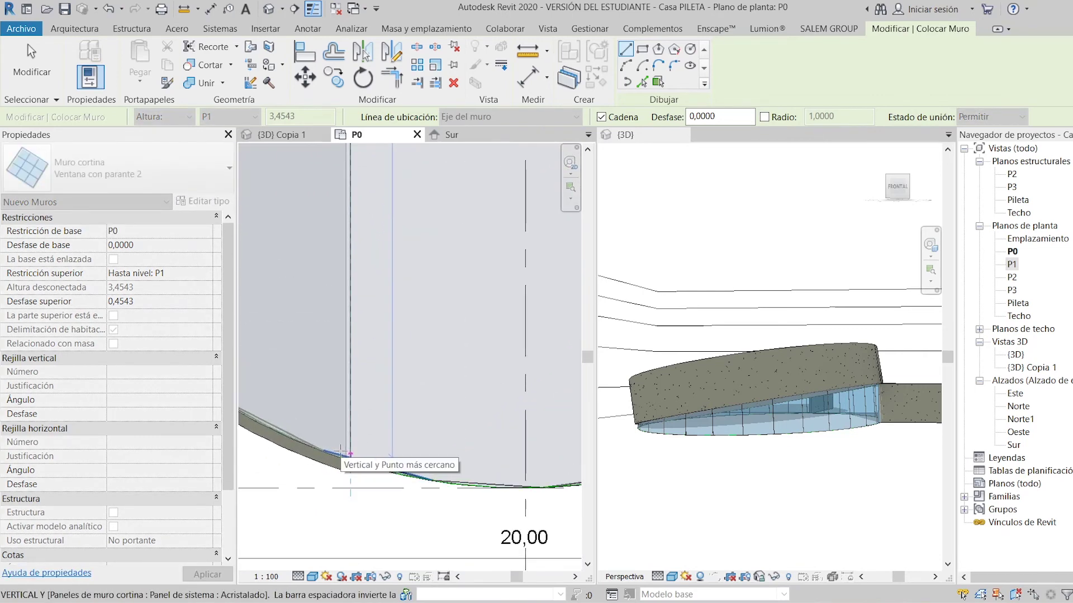
click(350, 457)
key(Escape)
key(Escape)
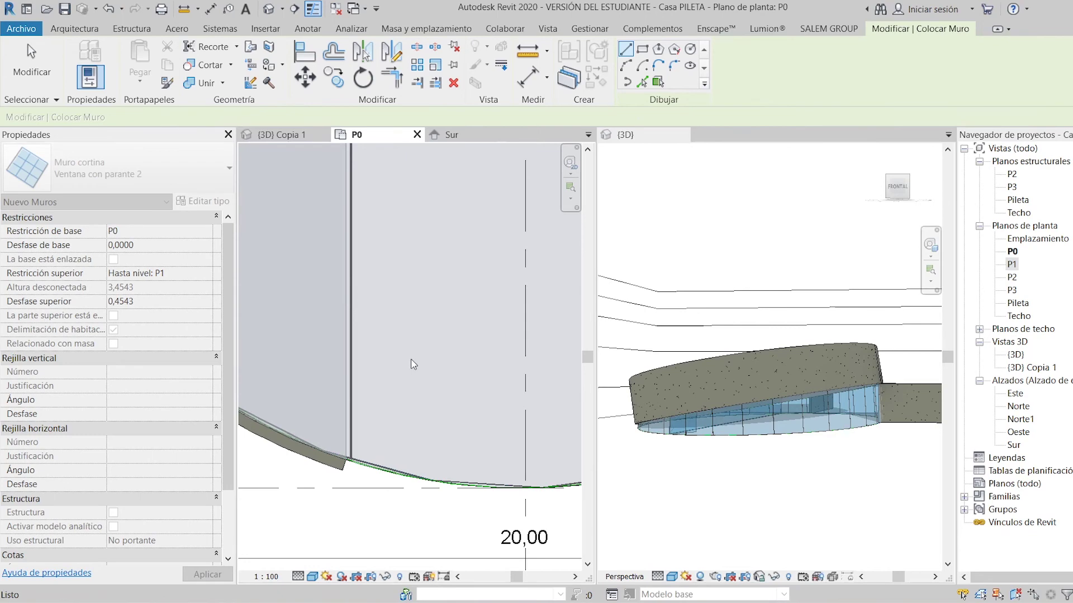
Step: In the {3D} Copia 1 view, attach the top of the new straight curtain wall to the sloped roof
click(277, 135)
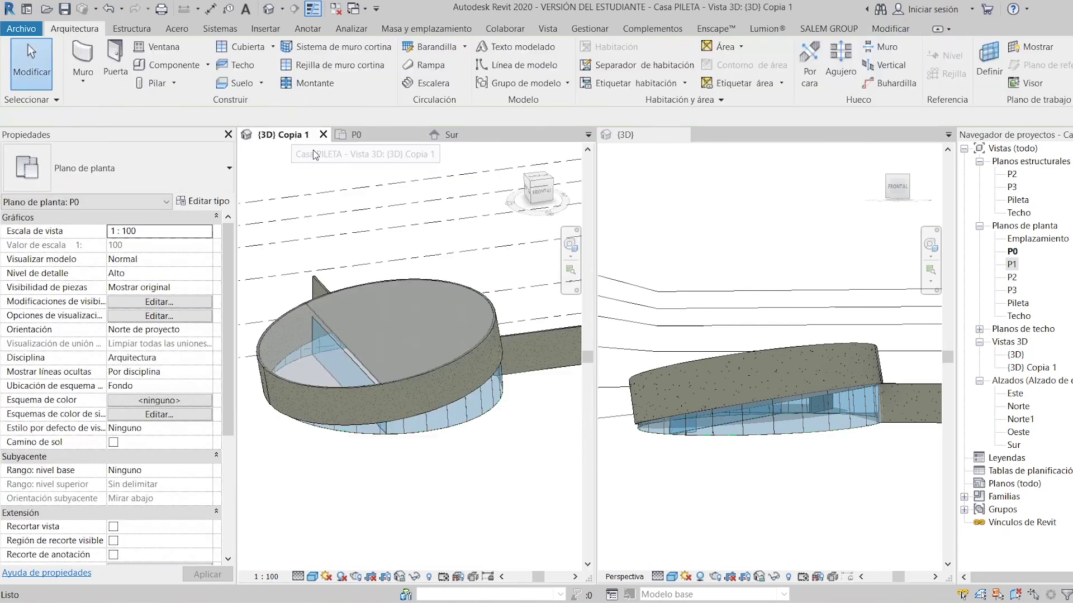
click(338, 360)
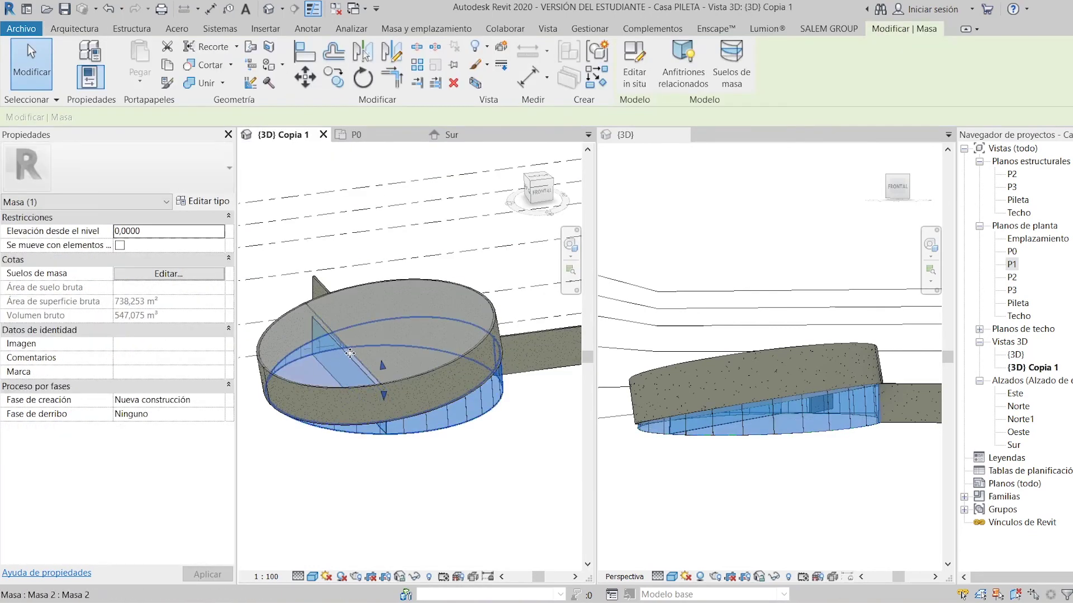
key(Escape)
click(340, 360)
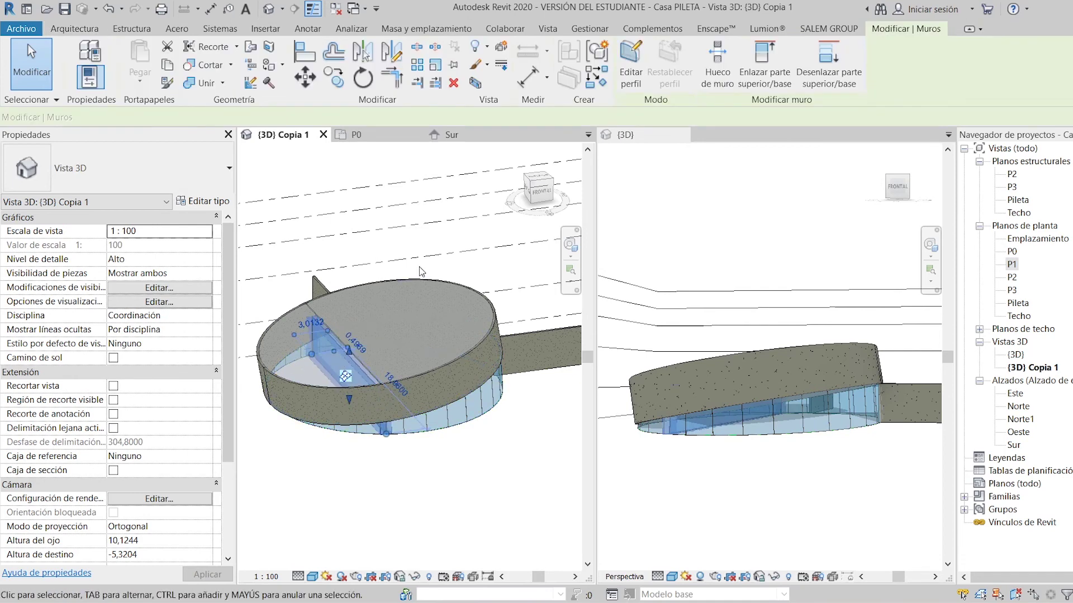
click(764, 63)
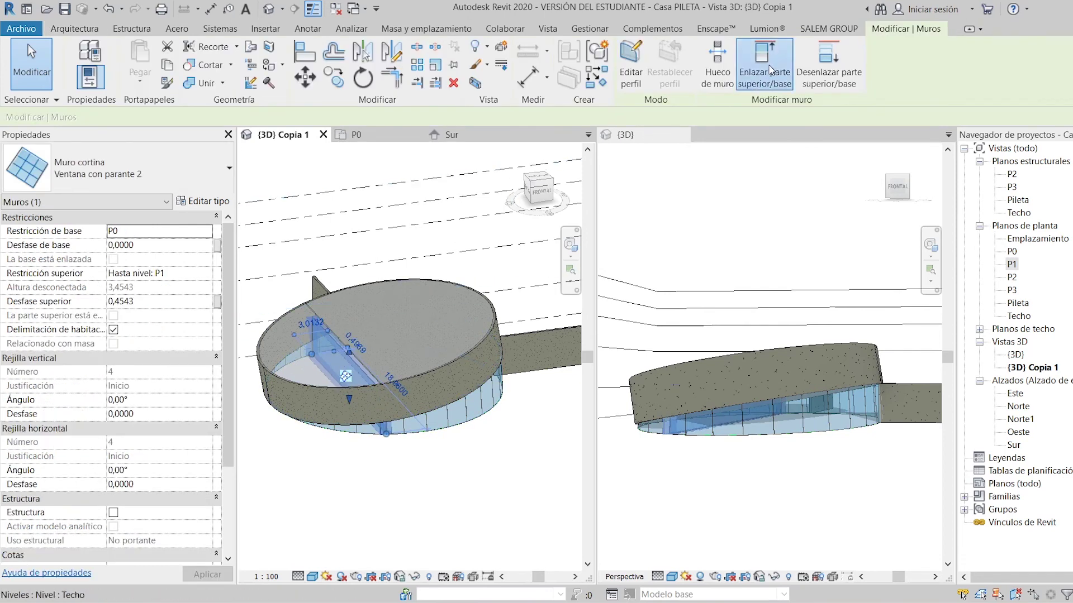
click(337, 337)
click(904, 591)
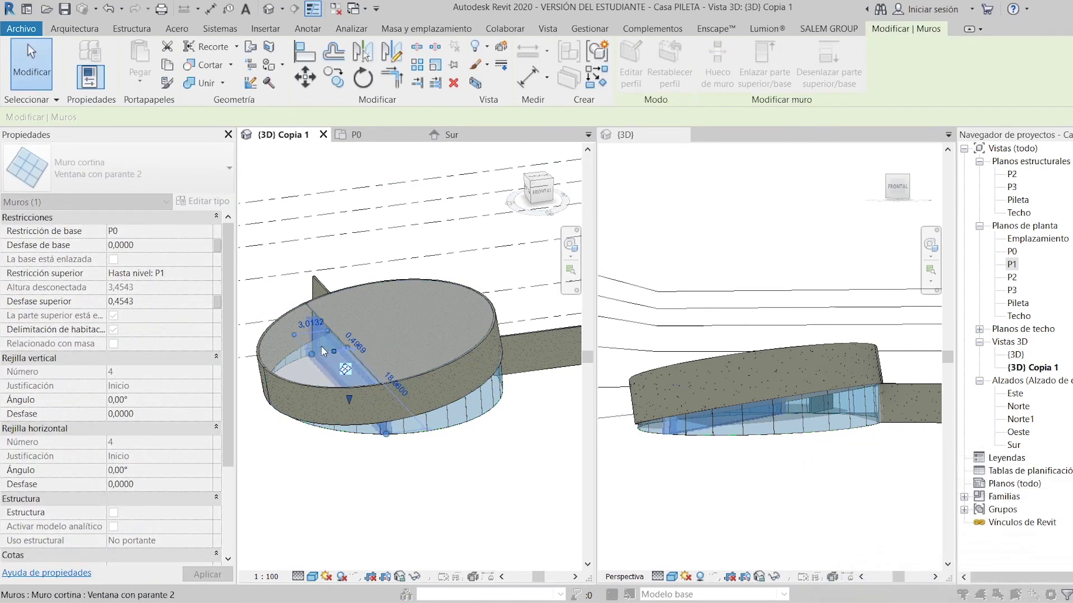
click(386, 442)
shift+middle_drag(386, 438, 315, 442)
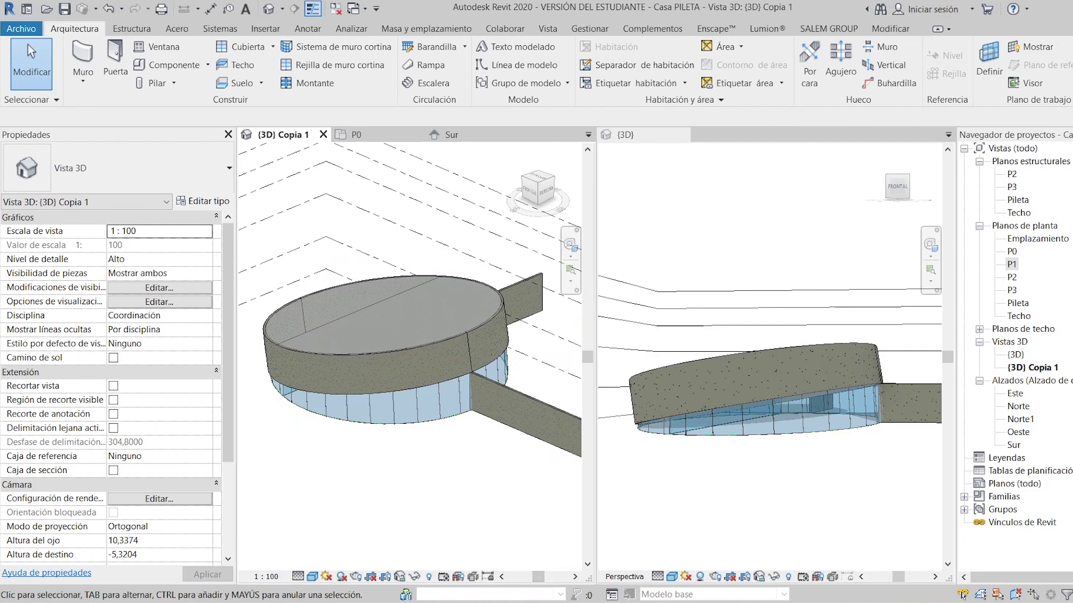